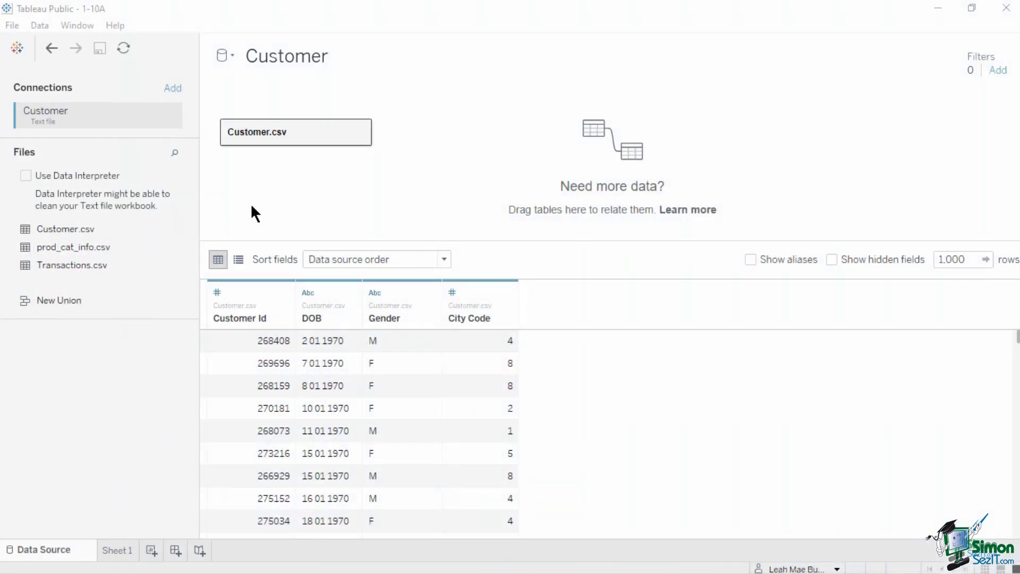
Check the workbook's available data sources and switch the data preview to the Transactions source.
click(232, 55)
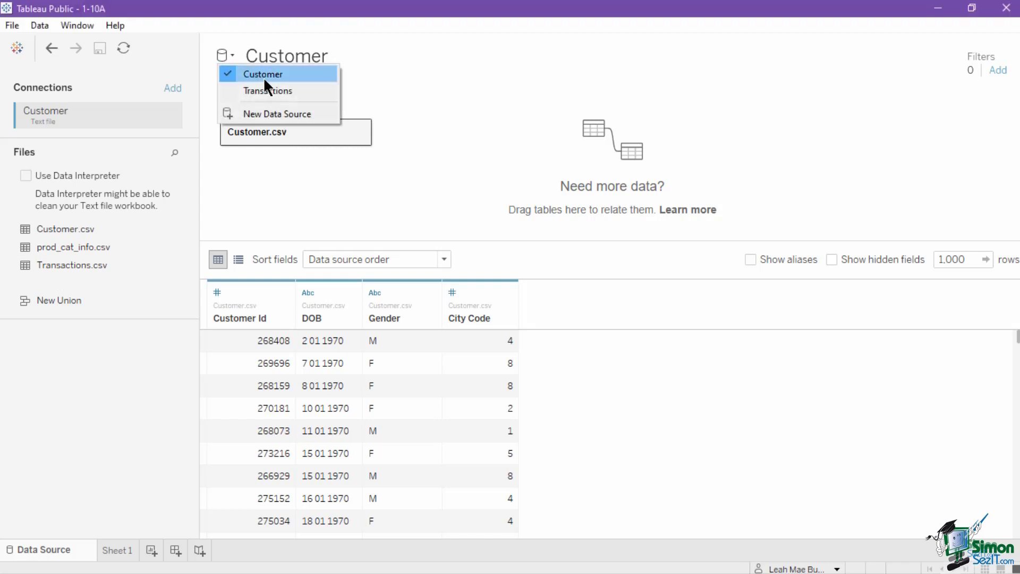
click(391, 184)
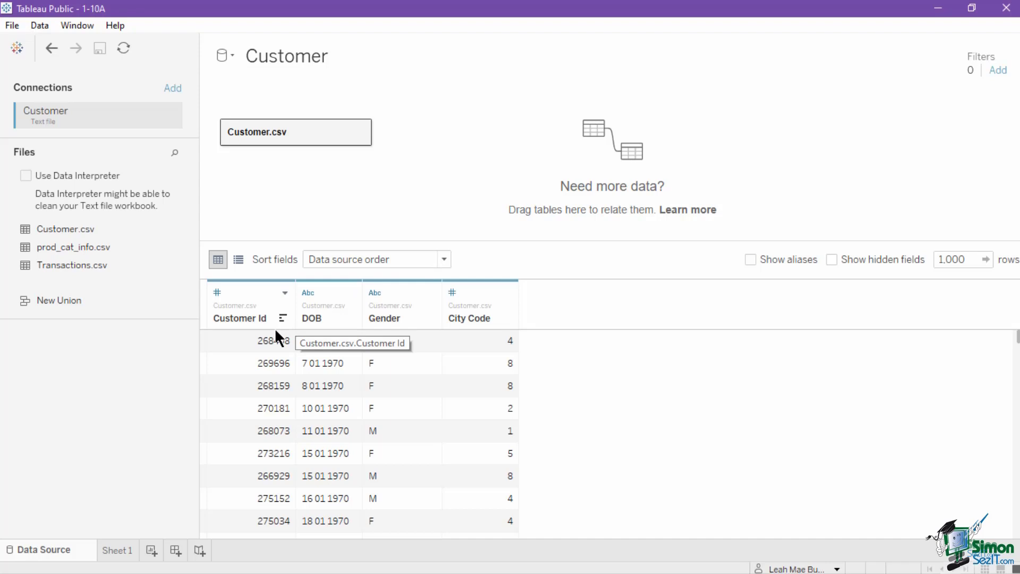
click(231, 55)
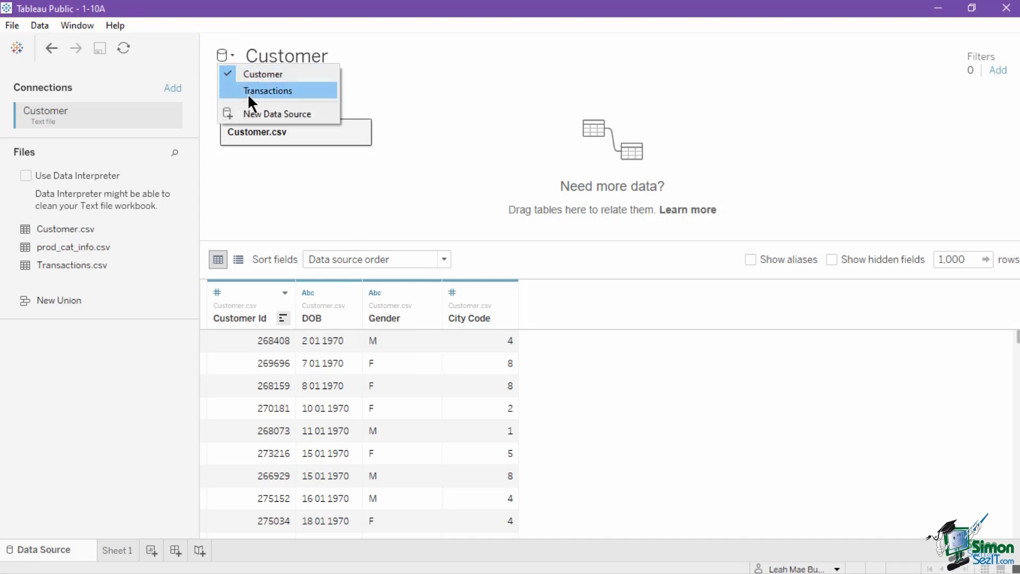
click(232, 91)
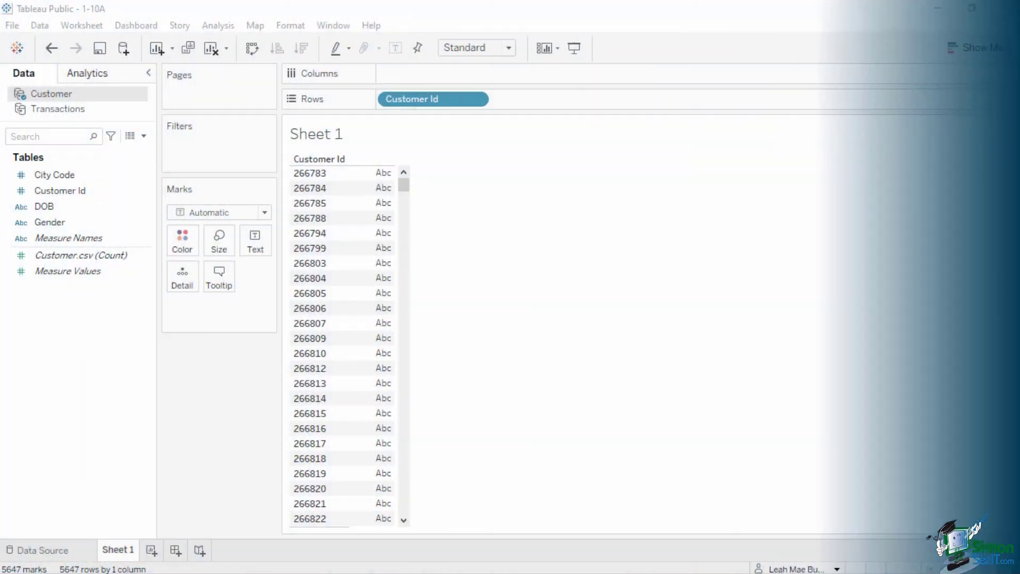
Add Total Amt from the Transactions source as the value shown for each Customer Id in the Sheet 1 view.
click(171, 453)
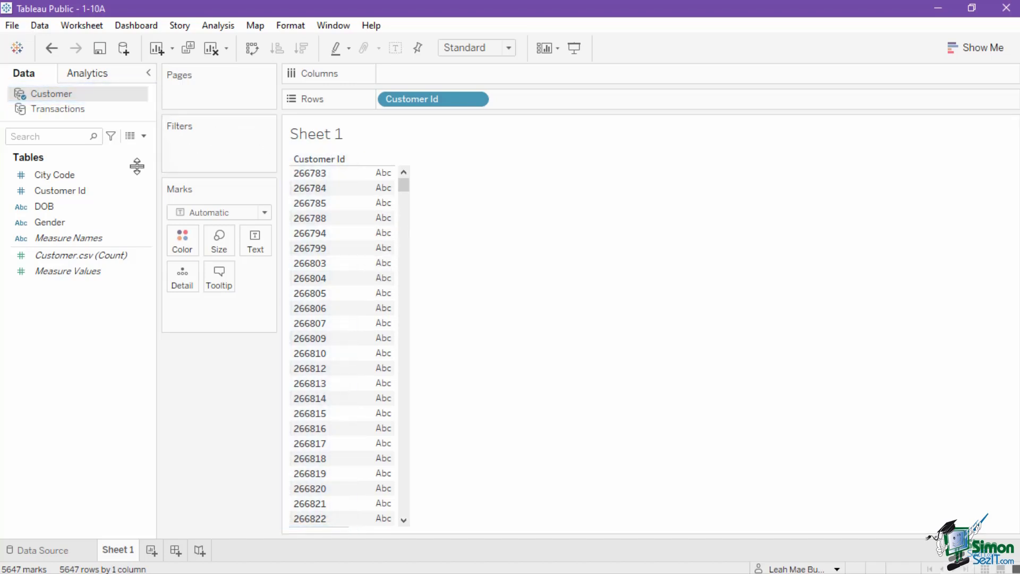
click(84, 191)
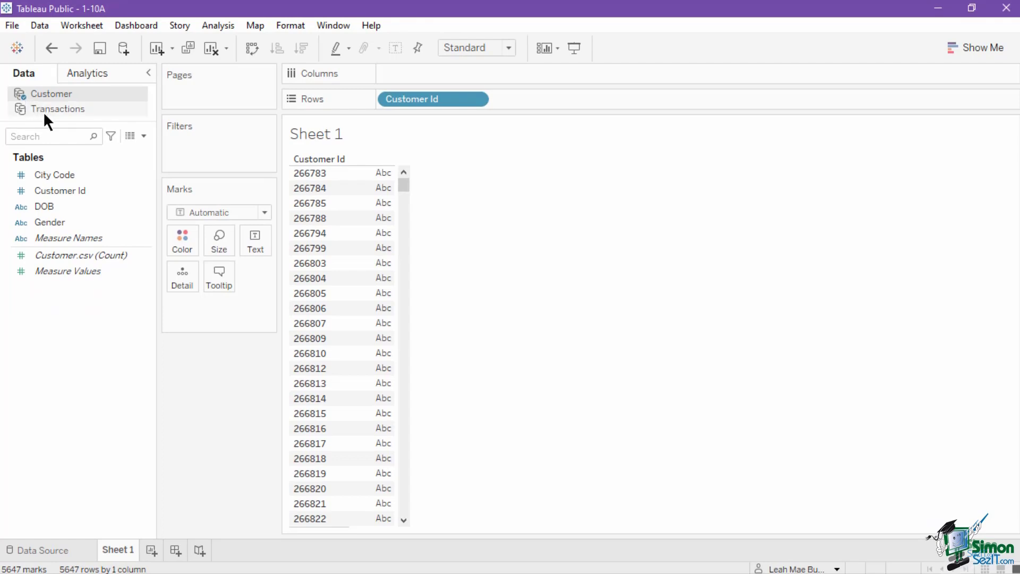
click(45, 110)
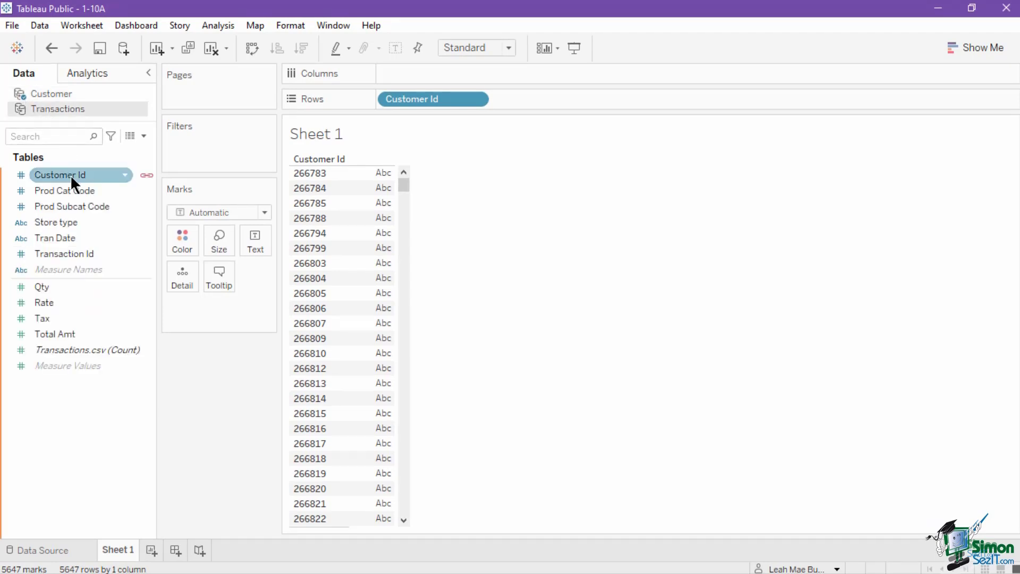
drag(68, 333, 364, 329)
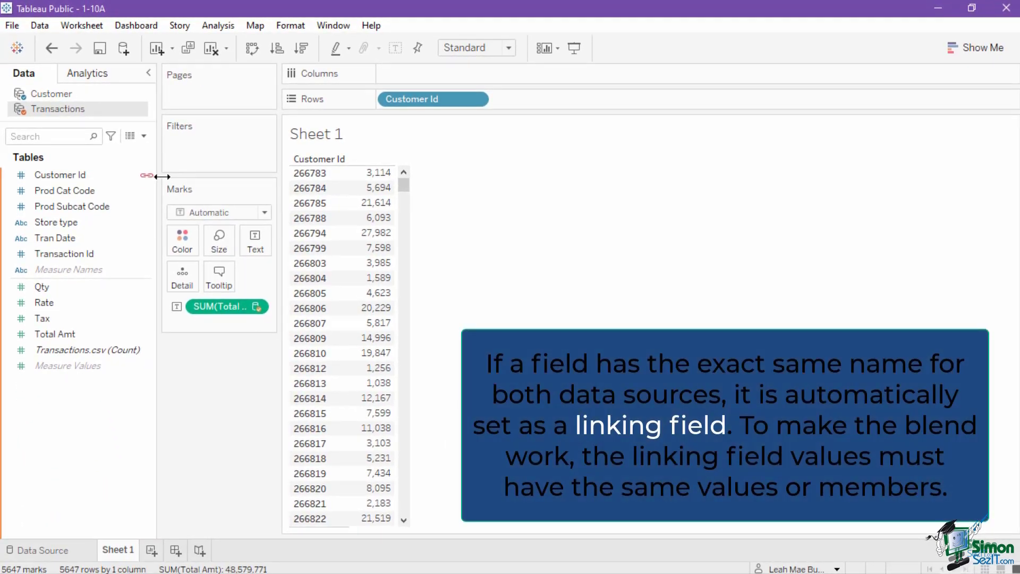
Review the blend relationship between Customer and Transactions, trying the Custom option and returning it to Automatic.
click(70, 90)
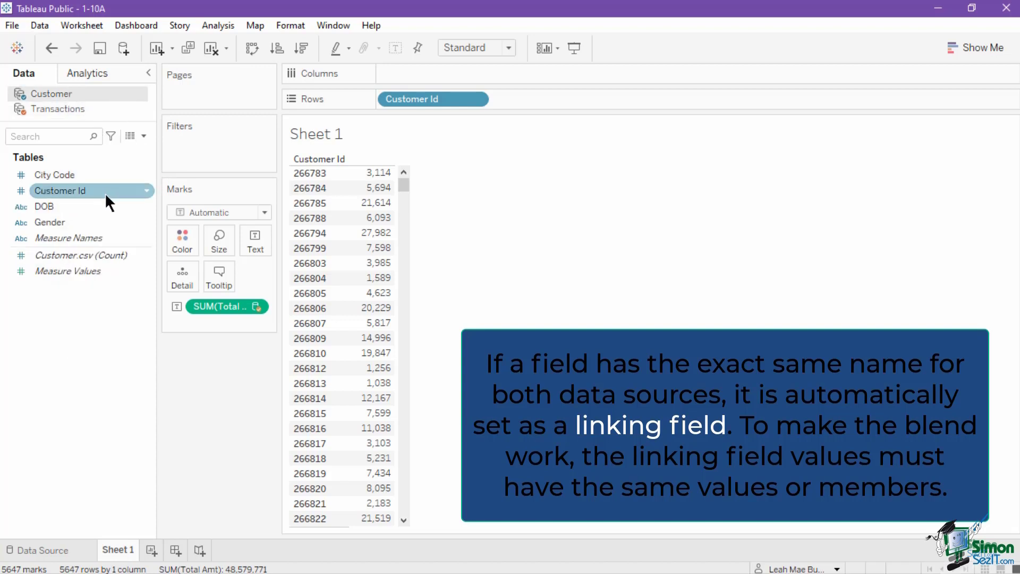
click(146, 110)
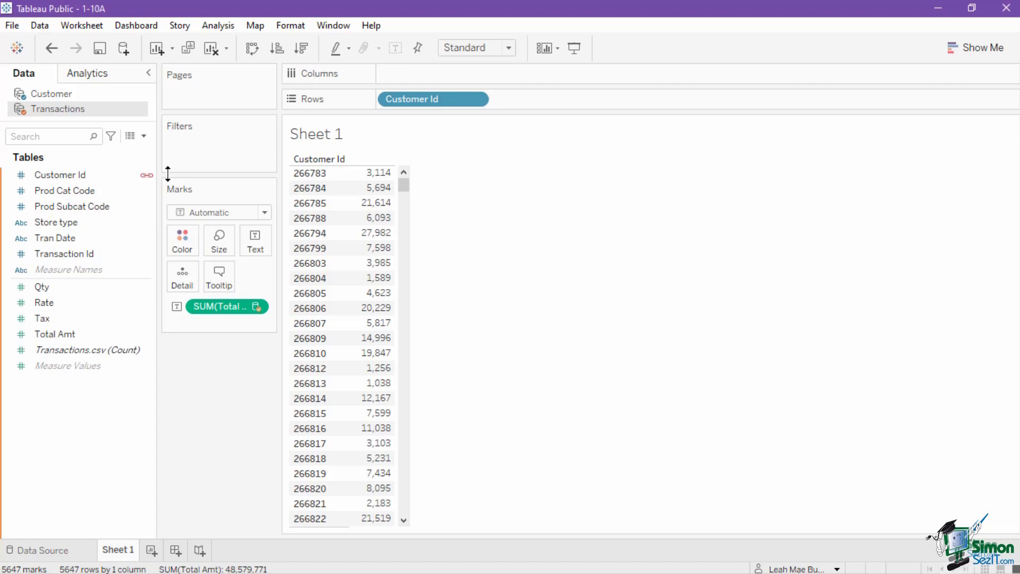
click(41, 25)
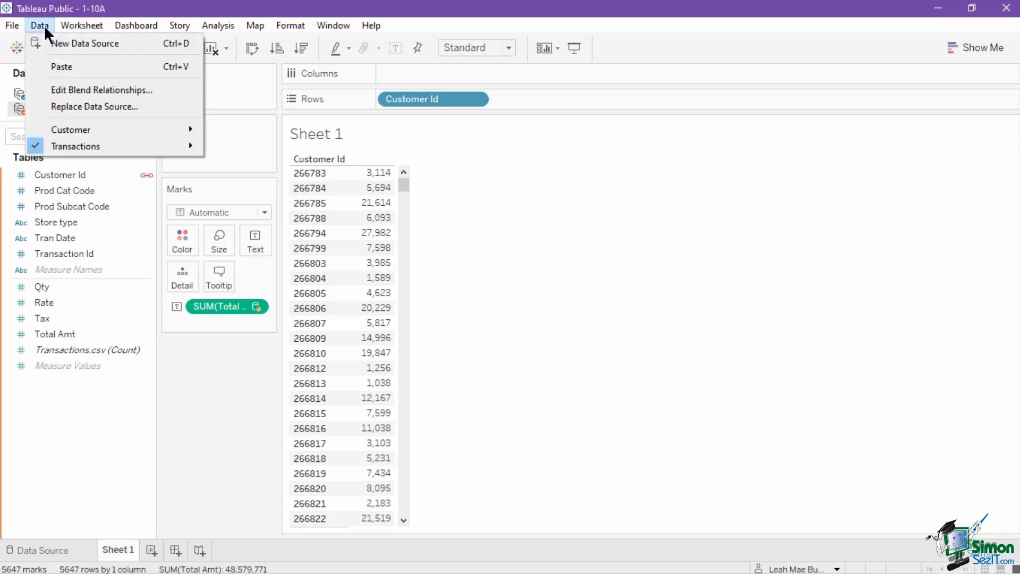
click(84, 91)
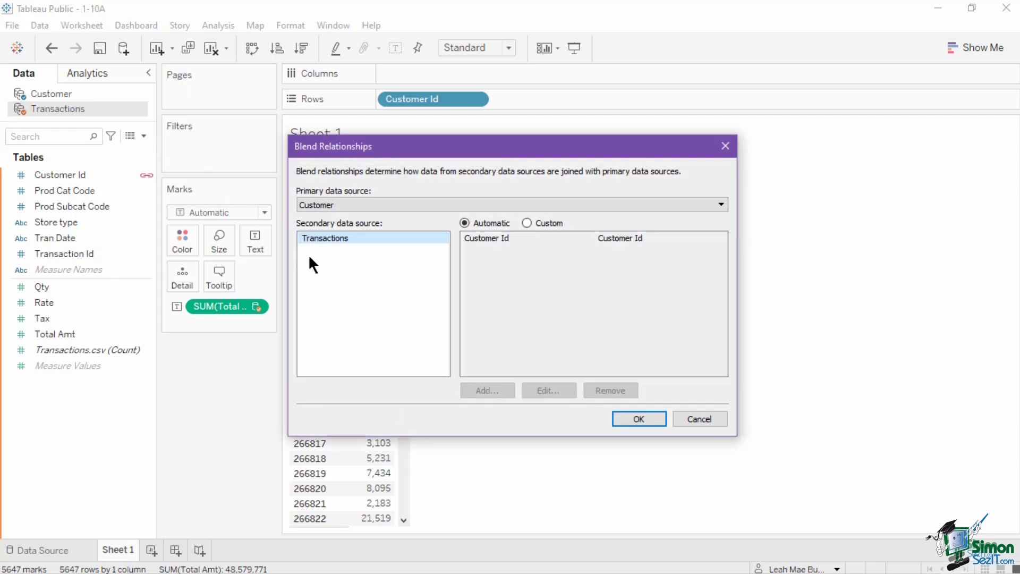
click(448, 207)
click(448, 206)
click(526, 223)
click(522, 237)
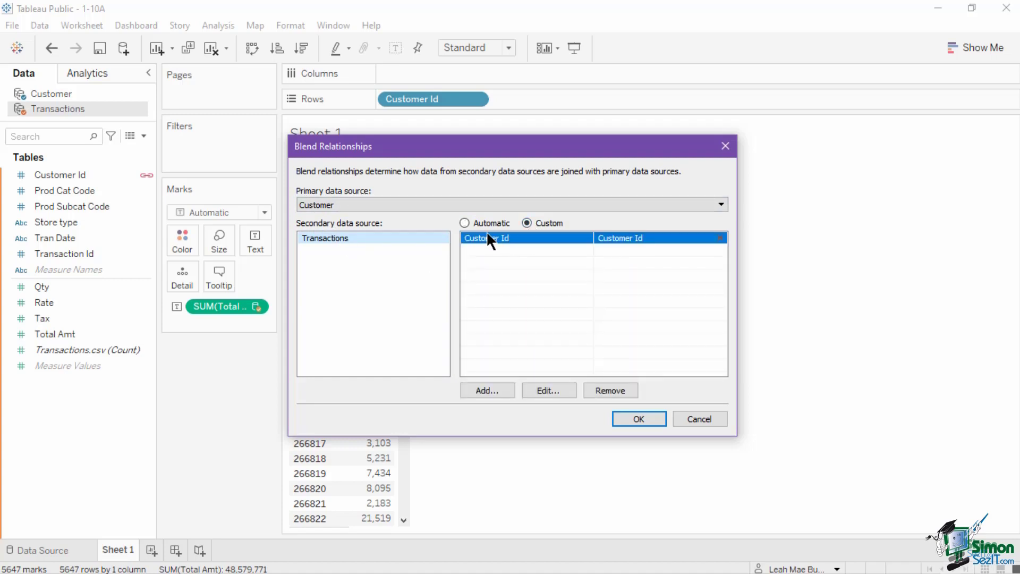
click(464, 222)
click(648, 418)
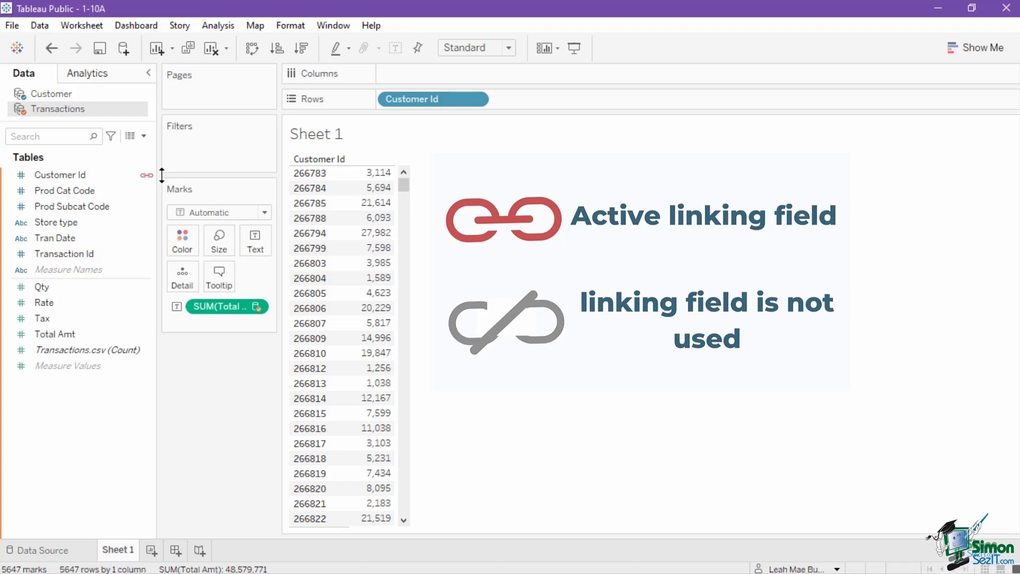
Replace Customer Id on Rows with the DOB field from the Customer data source.
drag(421, 104, 298, 159)
click(492, 313)
click(65, 93)
click(517, 313)
click(116, 174)
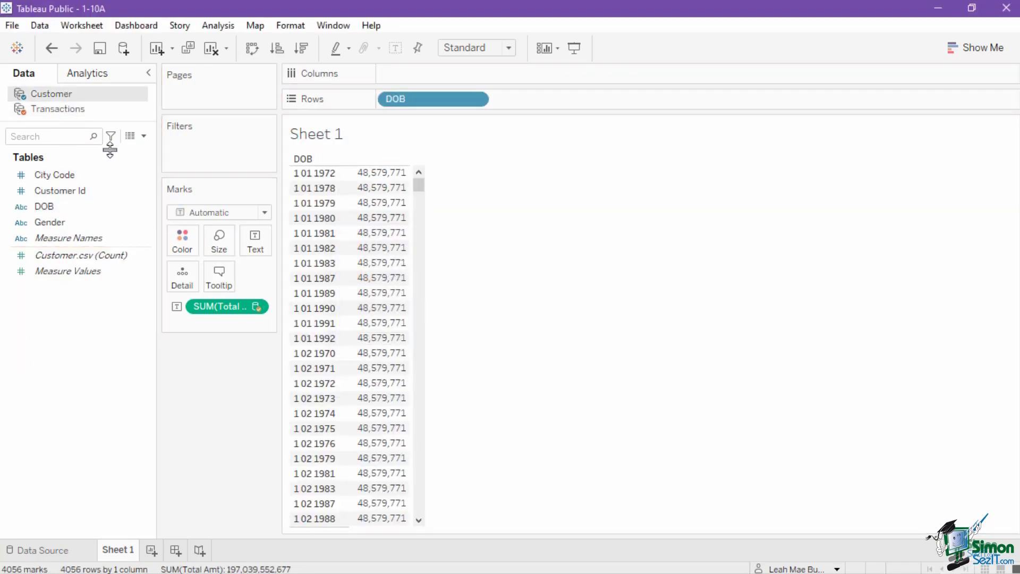
Activate Customer Id as the linking field in the Transactions data source.
click(100, 108)
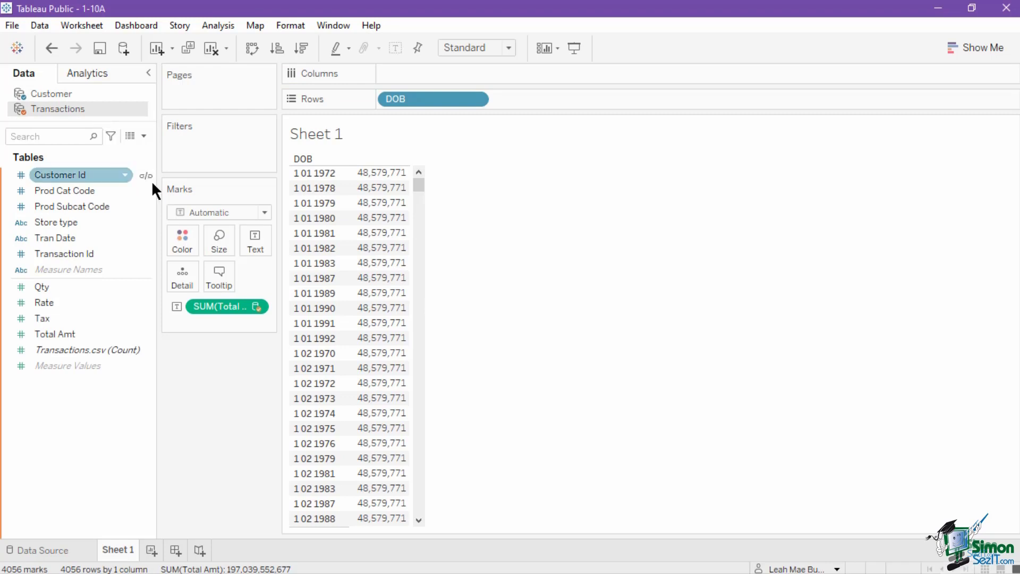
mouse_move(406, 181)
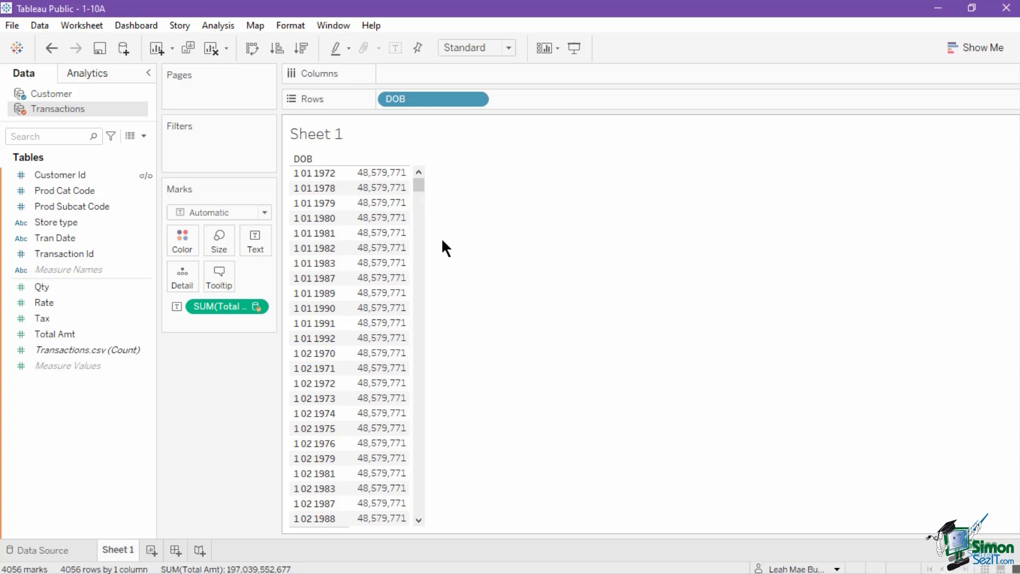
click(151, 176)
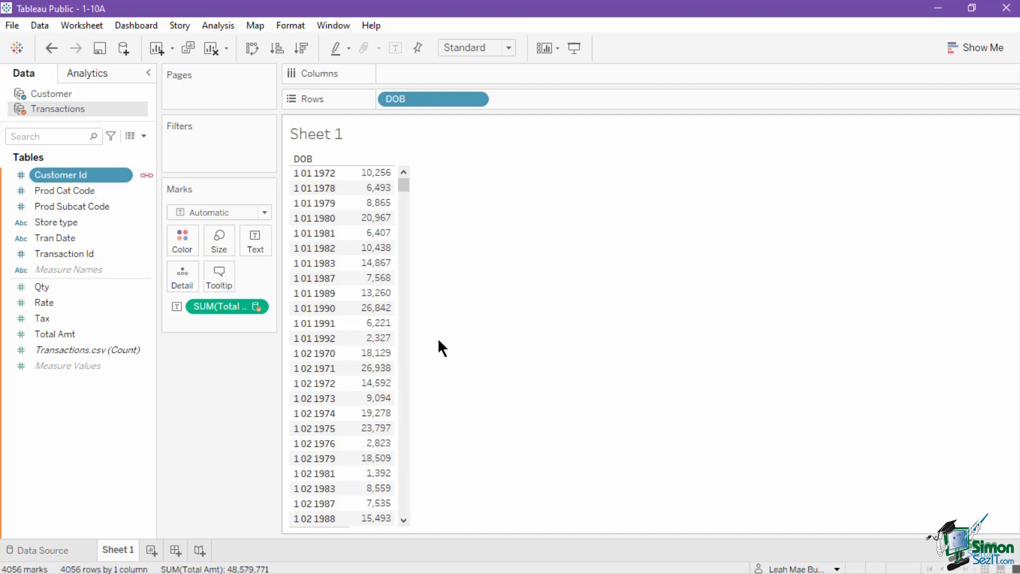
Undo the link activation and the DOB replacement to restore Customer Id on Rows.
key(ctrl+z)
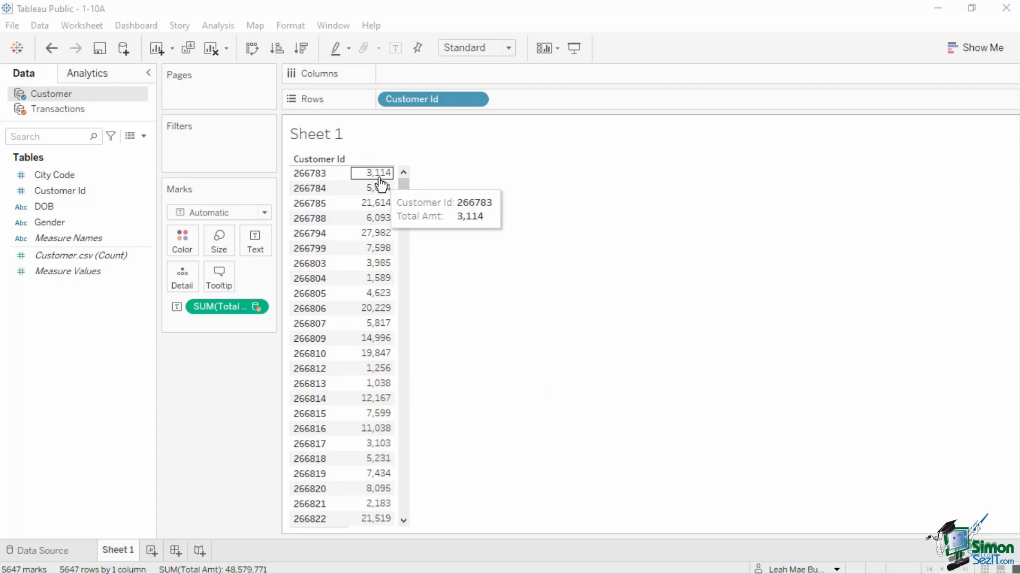
mouse_move(379, 209)
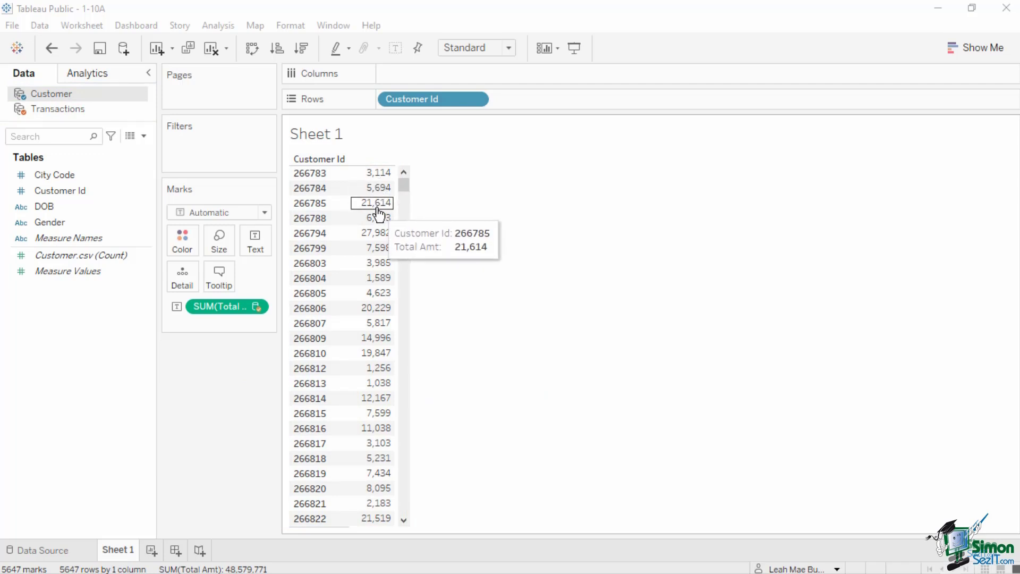
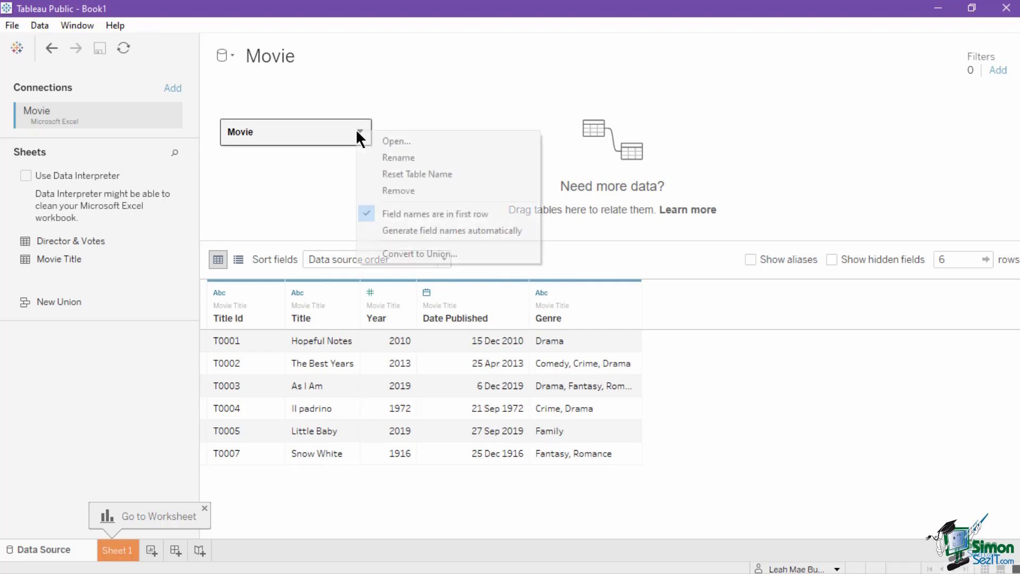
Open the Movie table's physical layer and join the Director & Votes sheet to Movie Title.
click(402, 139)
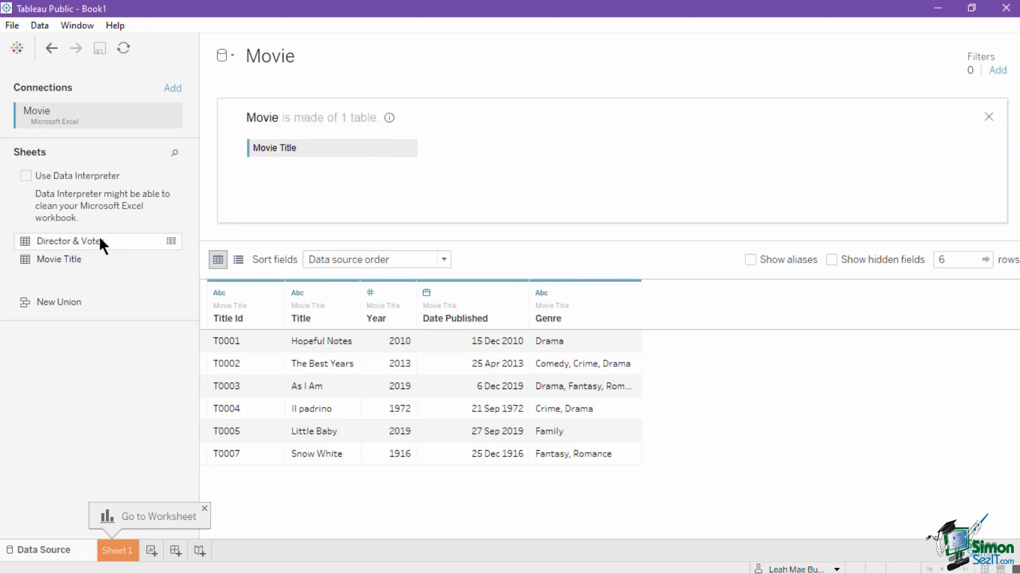
drag(89, 242, 505, 151)
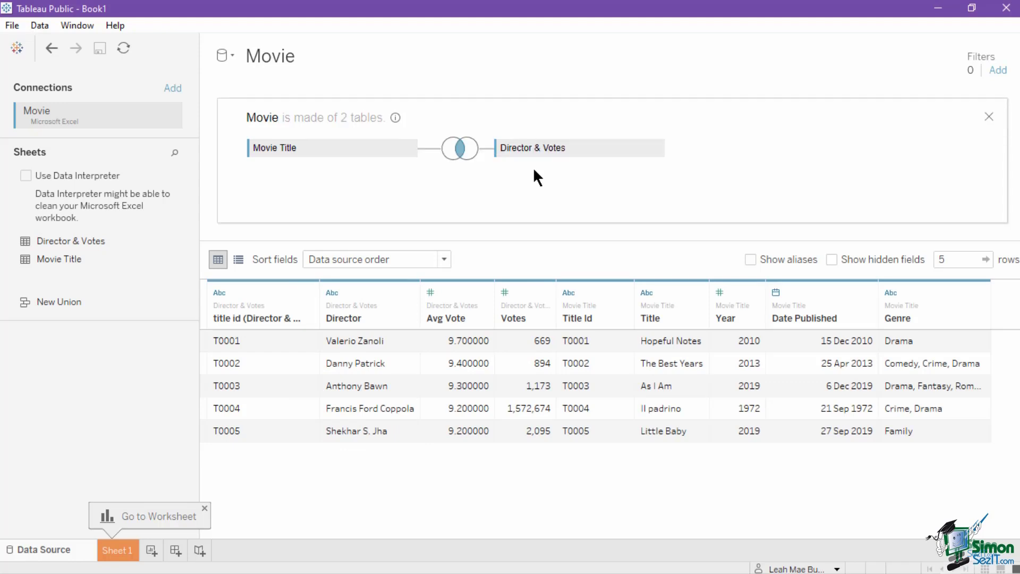
mouse_move(460, 153)
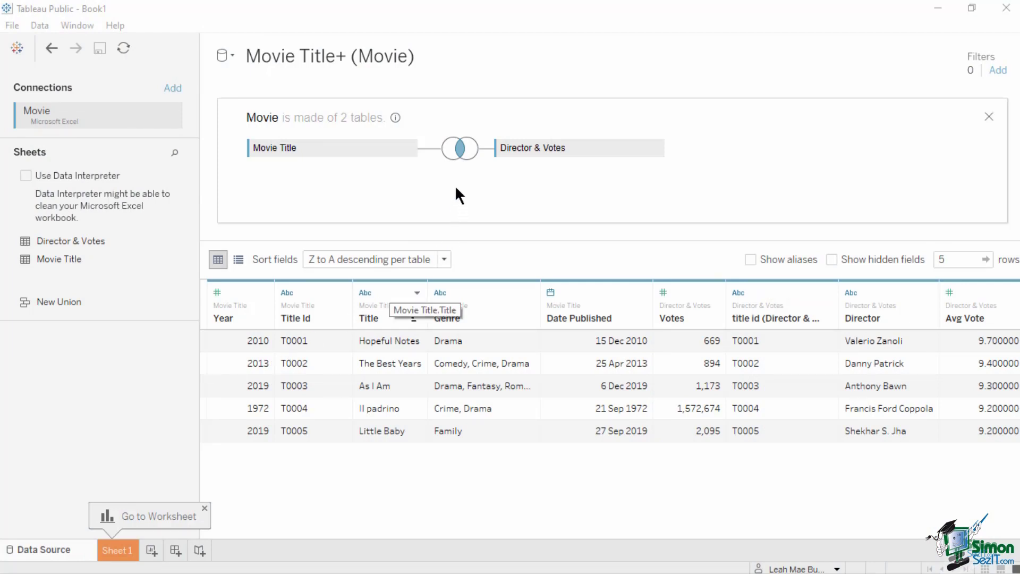
Change the join between Movie Title and Director & Votes to a Left join.
click(461, 154)
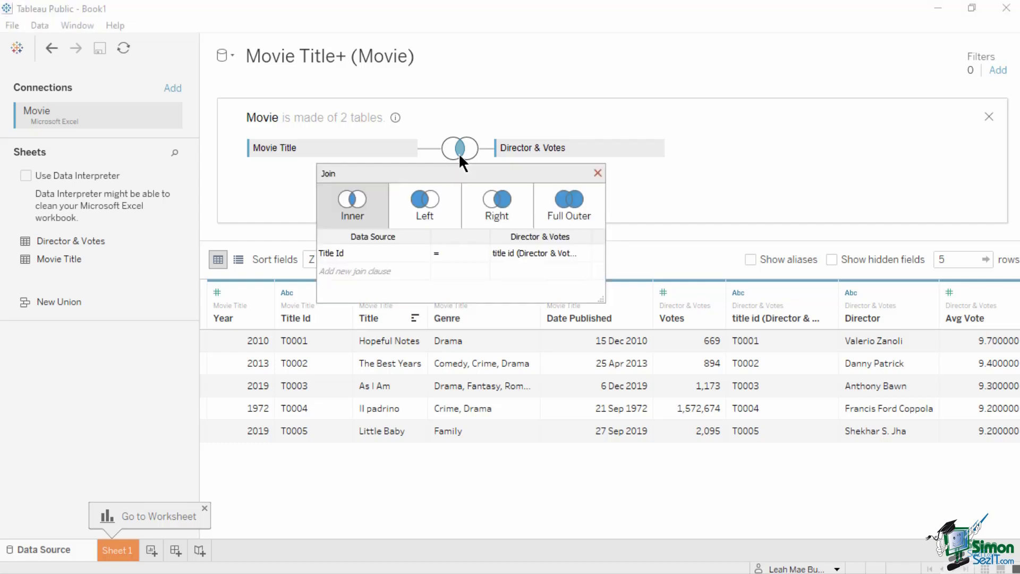
click(442, 216)
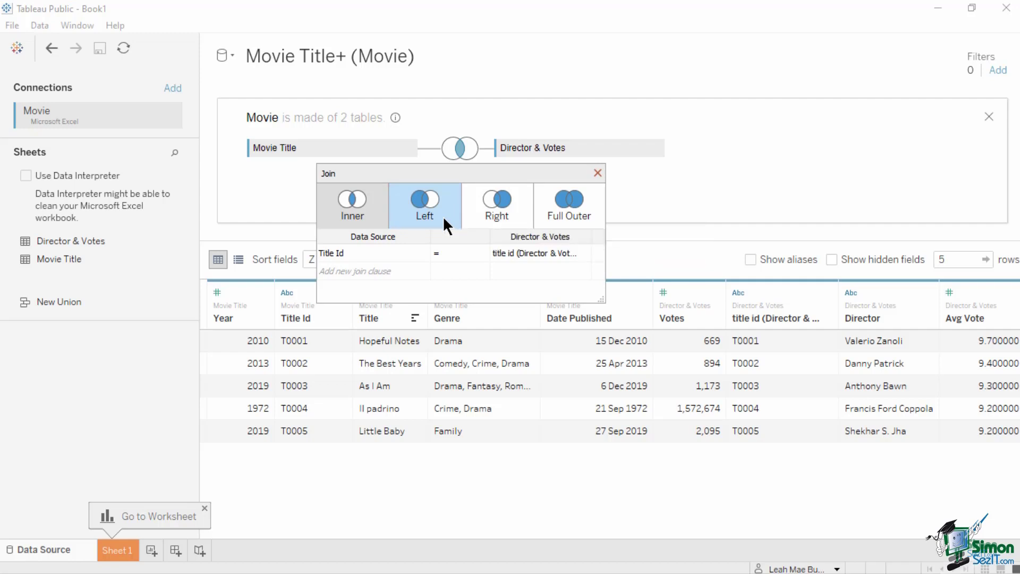
click(598, 172)
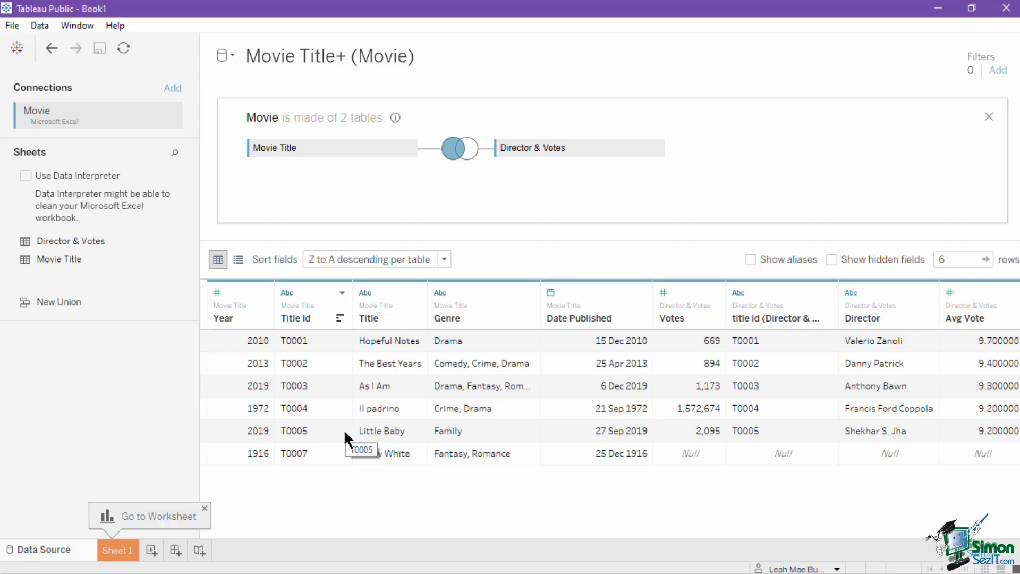
click(340, 461)
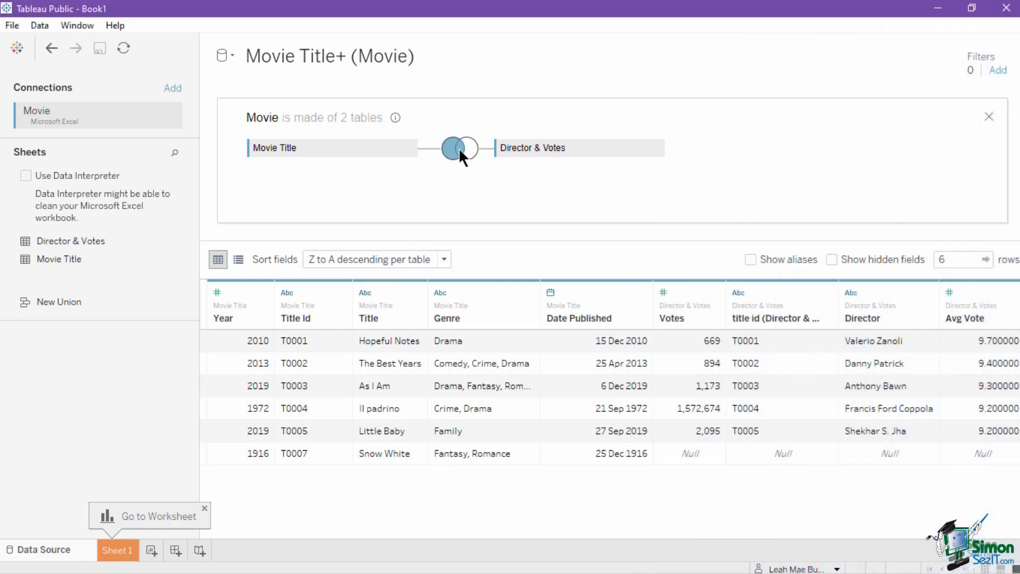
Change the join between Movie Title and Director & Votes to a Right join.
click(459, 147)
click(494, 207)
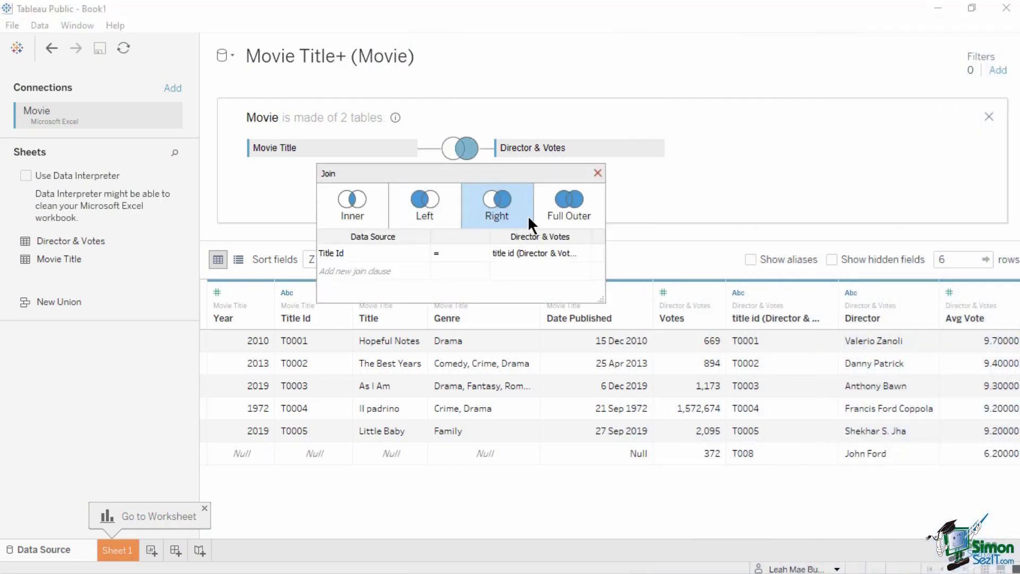
click(598, 173)
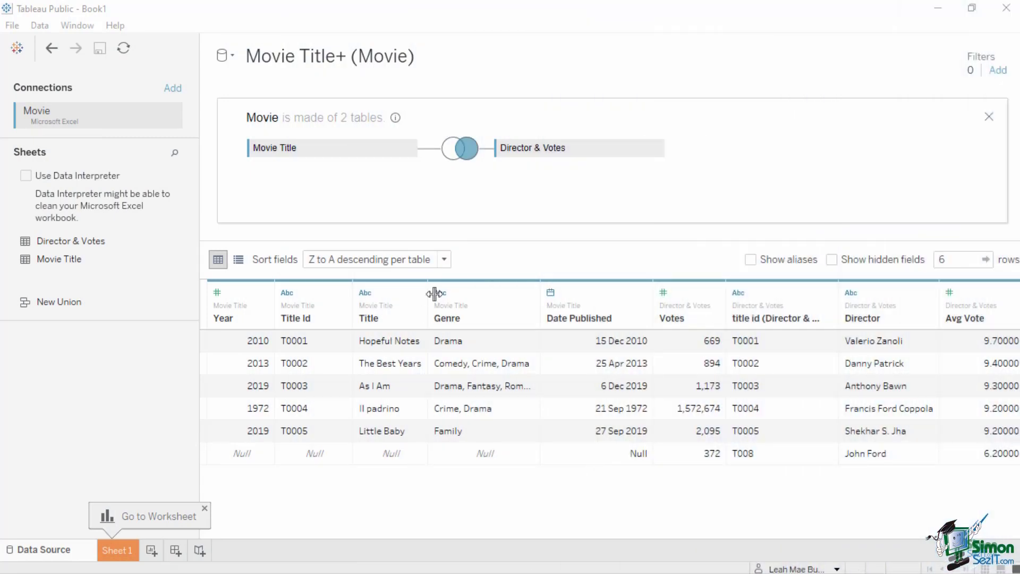
Change the join between Movie Title and Director & Votes to a Full Outer join.
click(463, 150)
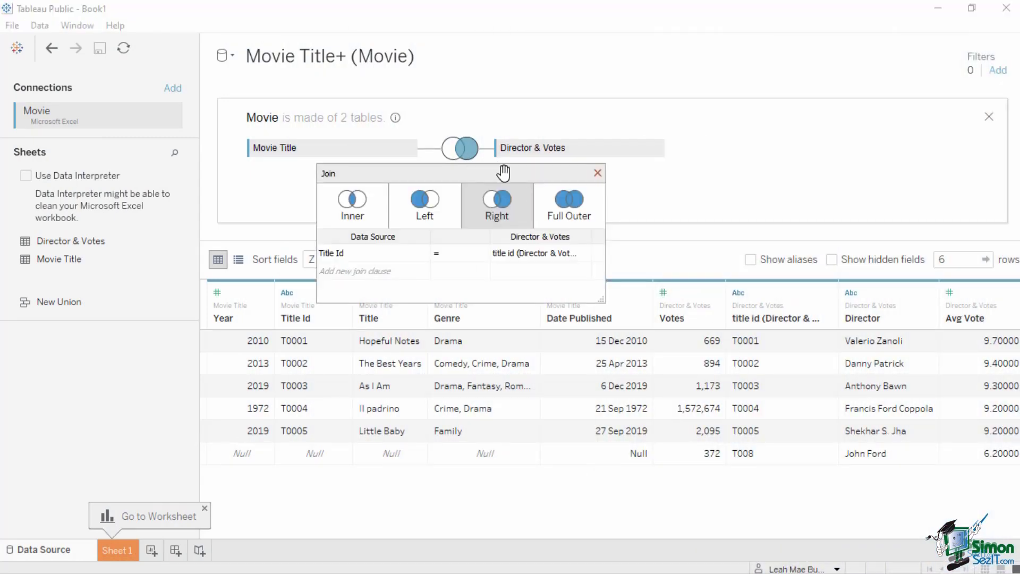
click(572, 205)
click(598, 173)
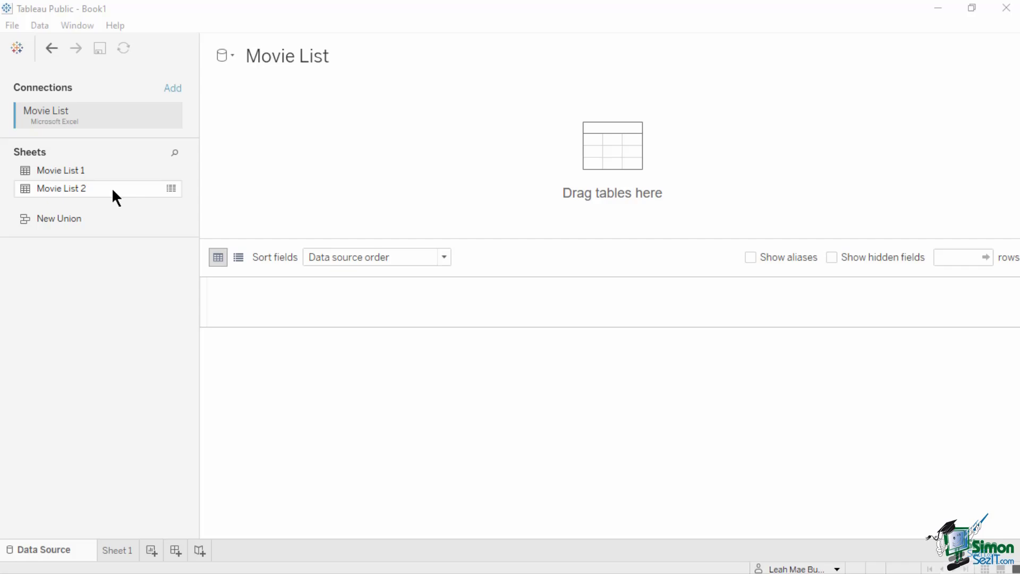
Create a specific (manual) union that combines the Movie List 1 and Movie List 2 sheets.
click(81, 219)
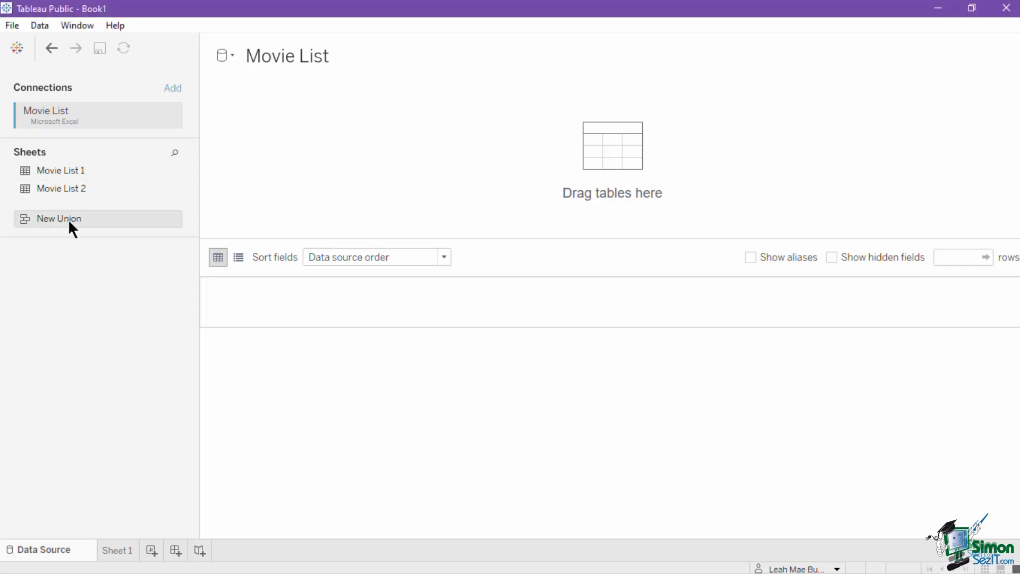
click(68, 219)
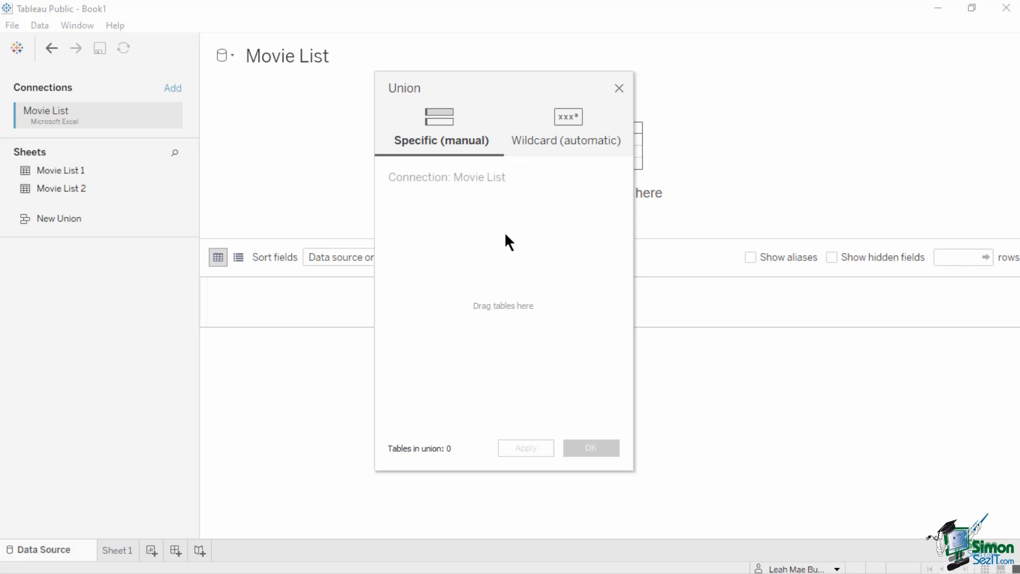
drag(74, 171, 438, 210)
drag(93, 190, 419, 226)
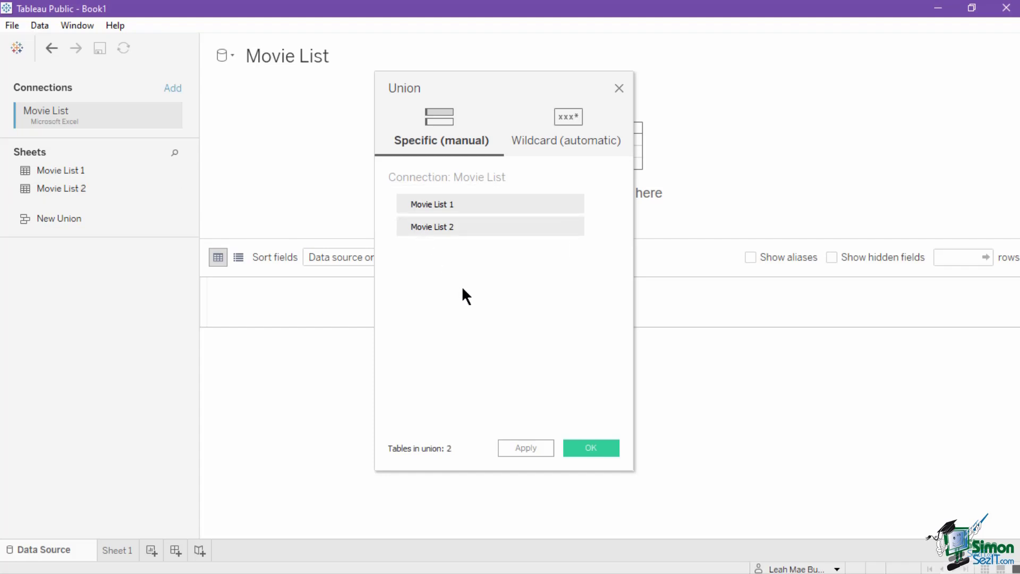
click(591, 448)
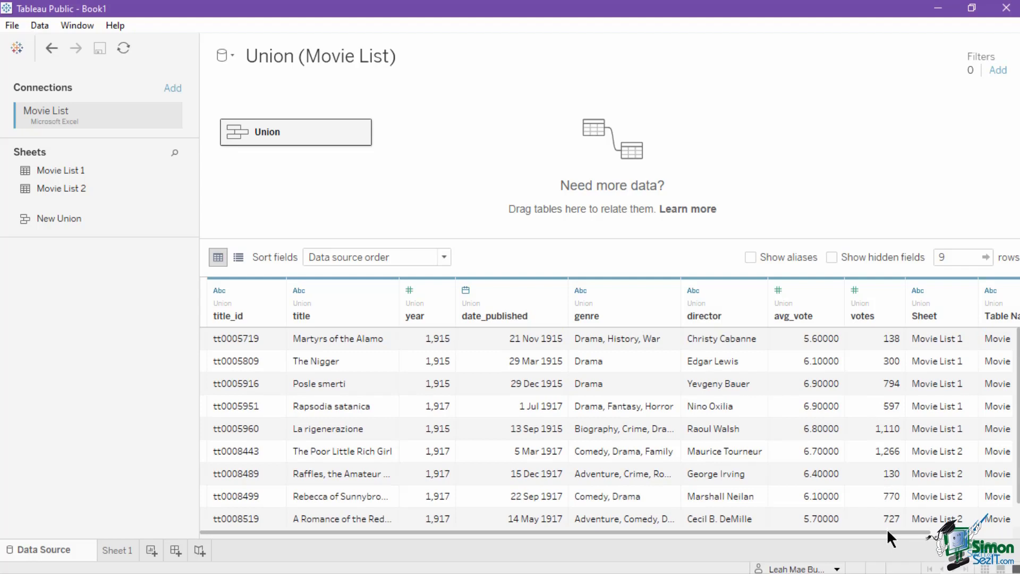
Check the union's Sheet and Table Name columns and remove the union from the data source.
drag(921, 532, 892, 319)
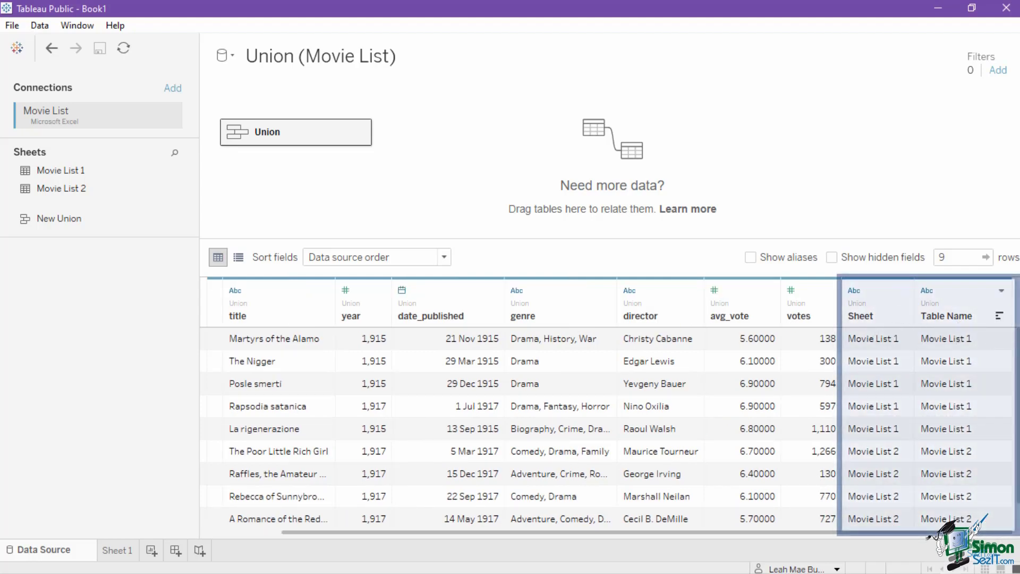
click(1007, 356)
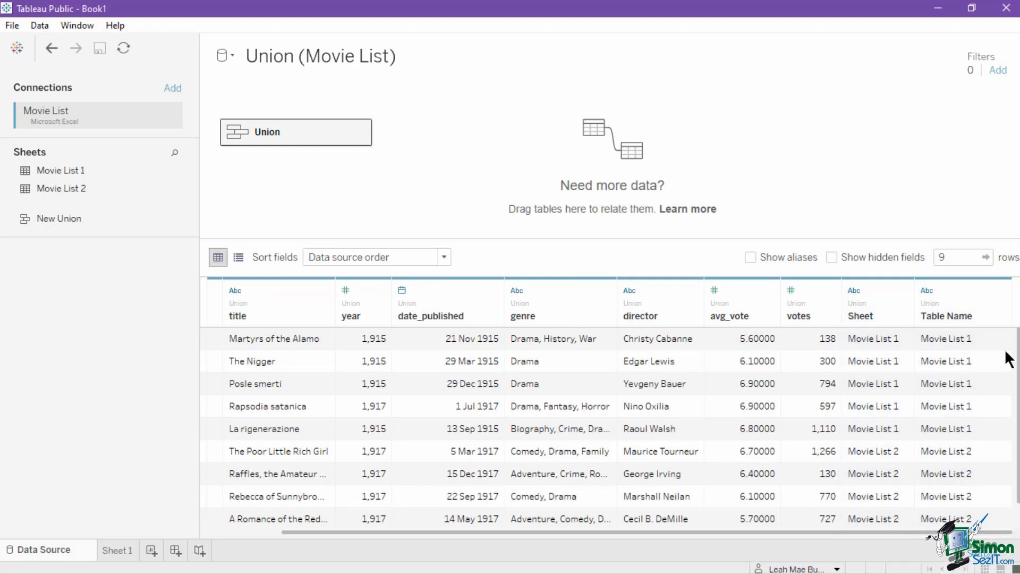
scroll(1009, 359, down, 1)
scroll(1009, 359, up, 1)
right_click(355, 128)
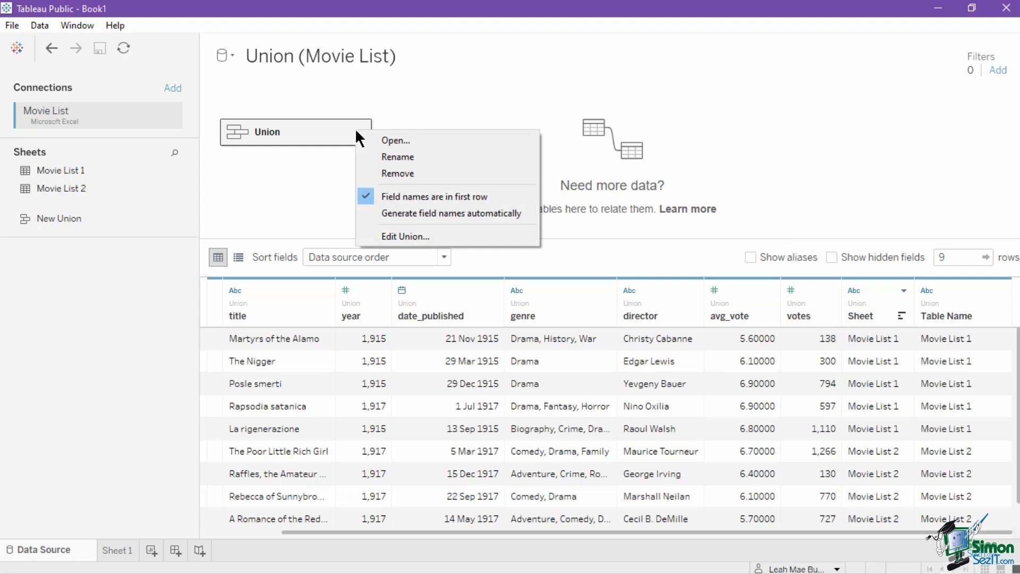
click(387, 172)
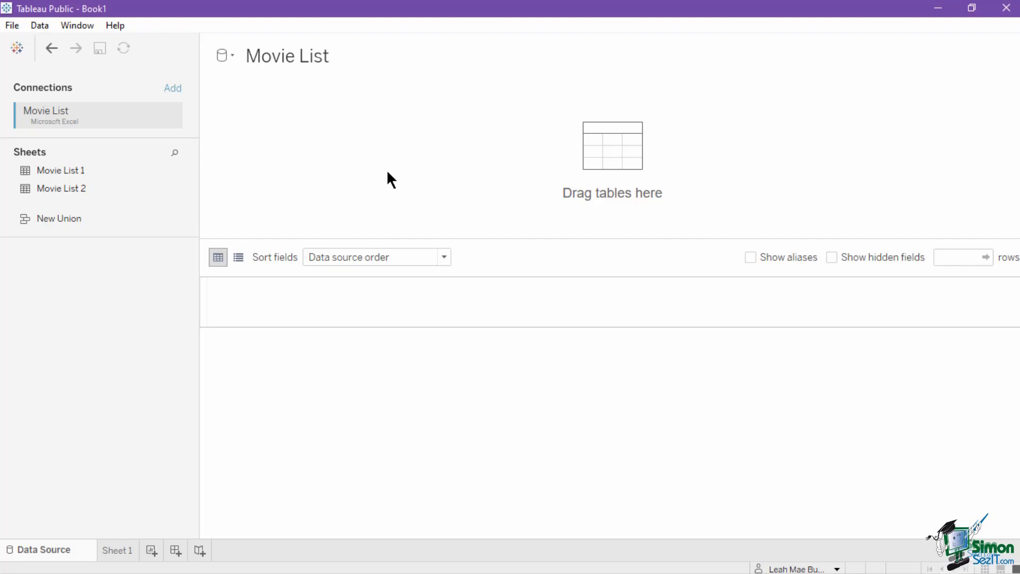
Create a wildcard (automatic) union that includes sheets matching "Movie List*" from the workbook Movie List.xlsx.
double_click(66, 218)
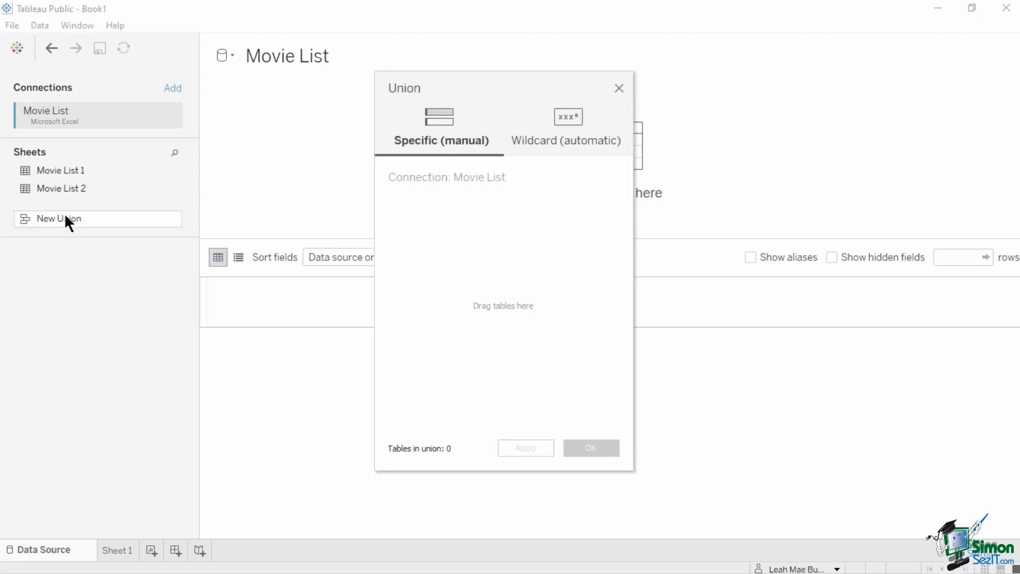
click(558, 144)
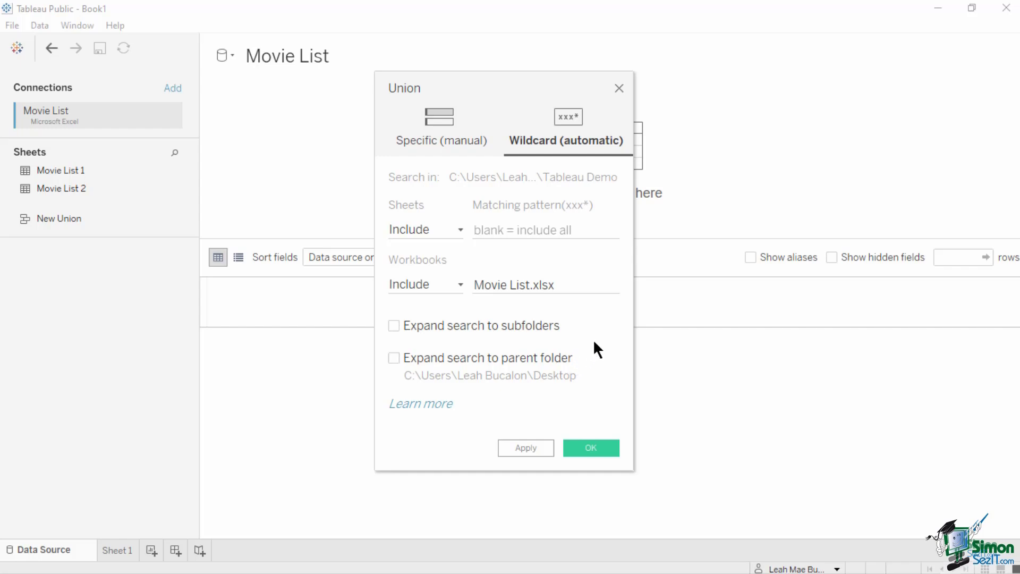
click(514, 230)
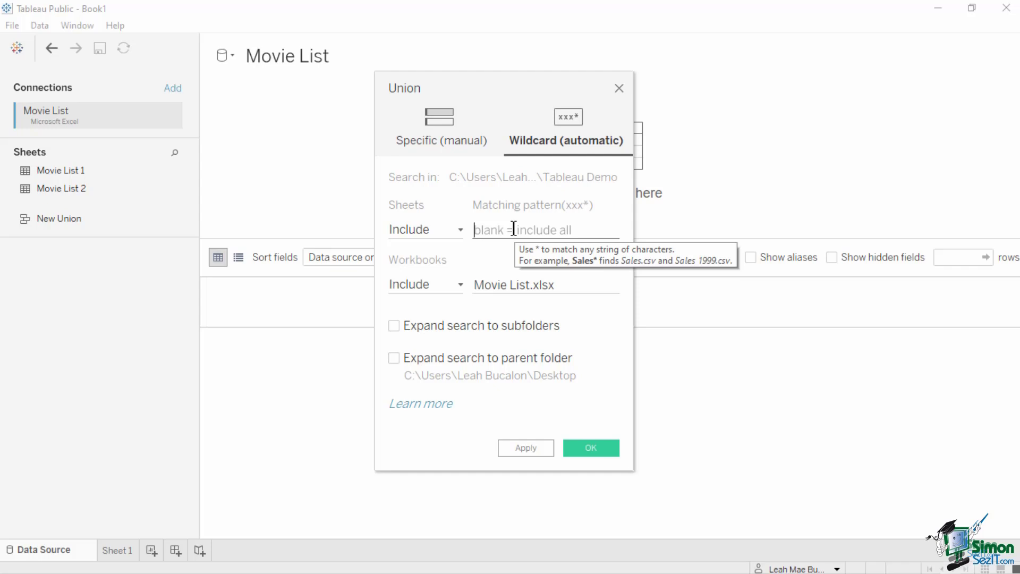
text(Movie List*)
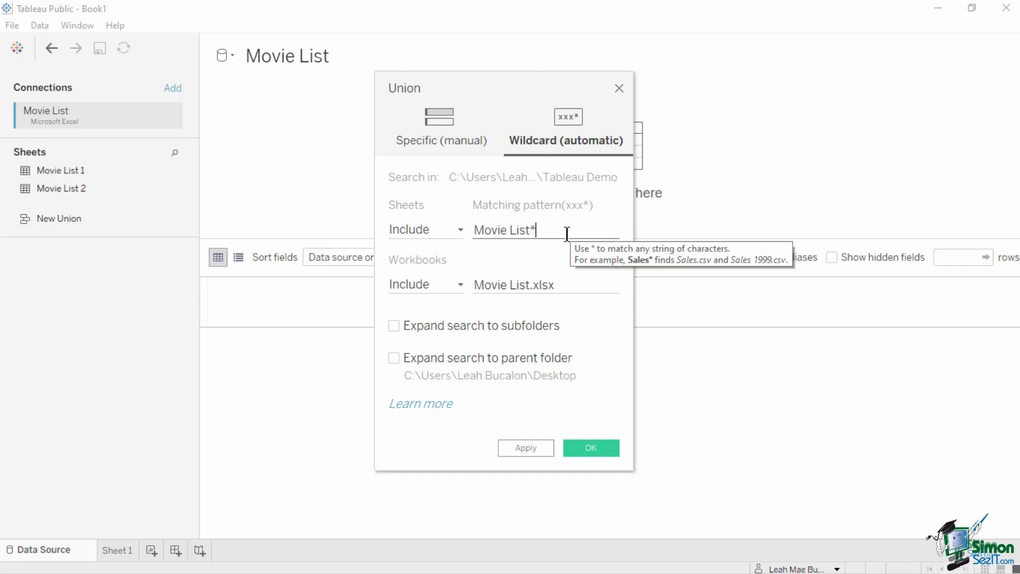
click(457, 232)
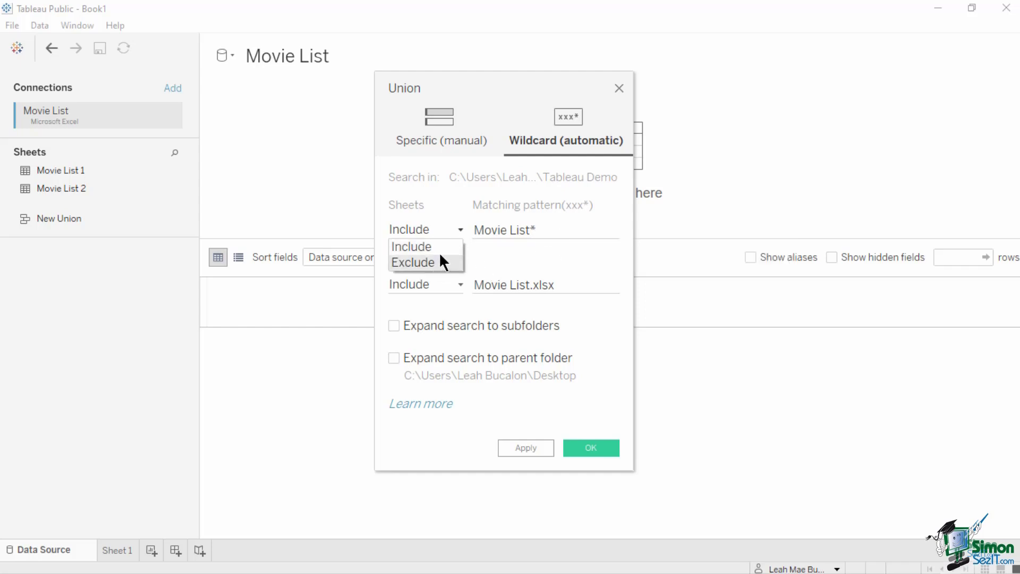
click(441, 247)
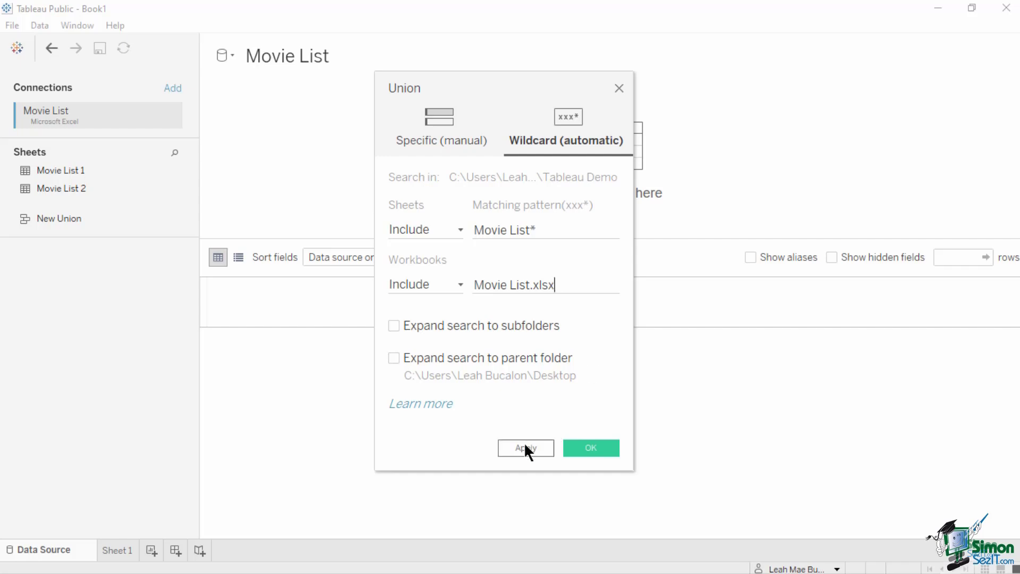
click(591, 447)
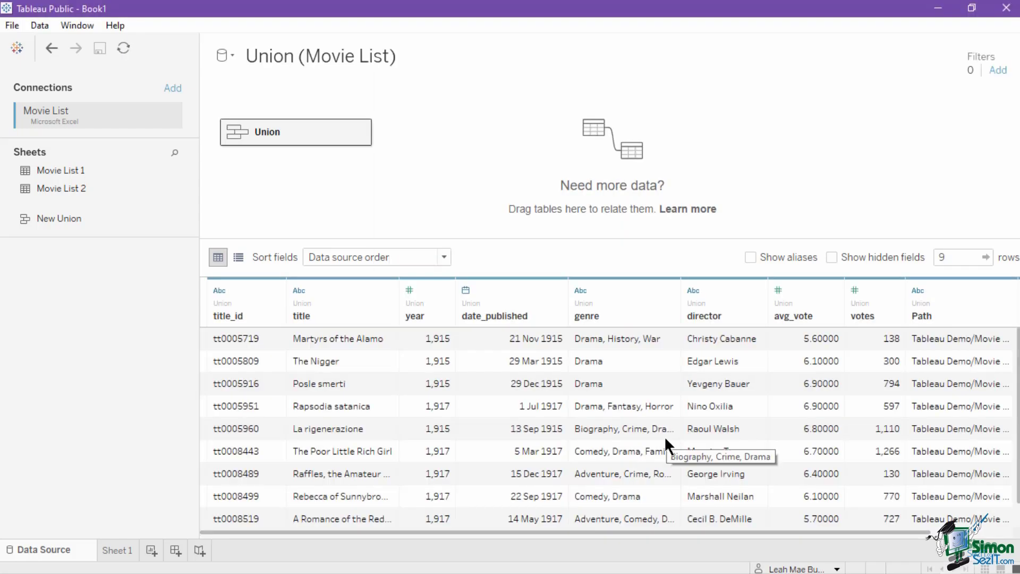
scroll(666, 440, down, 1)
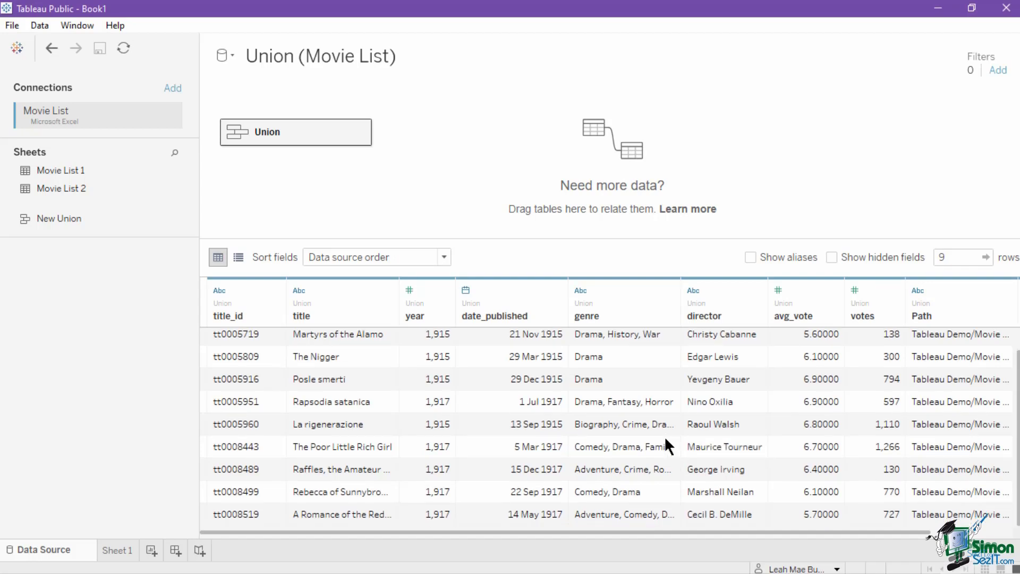
scroll(666, 439, up, 1)
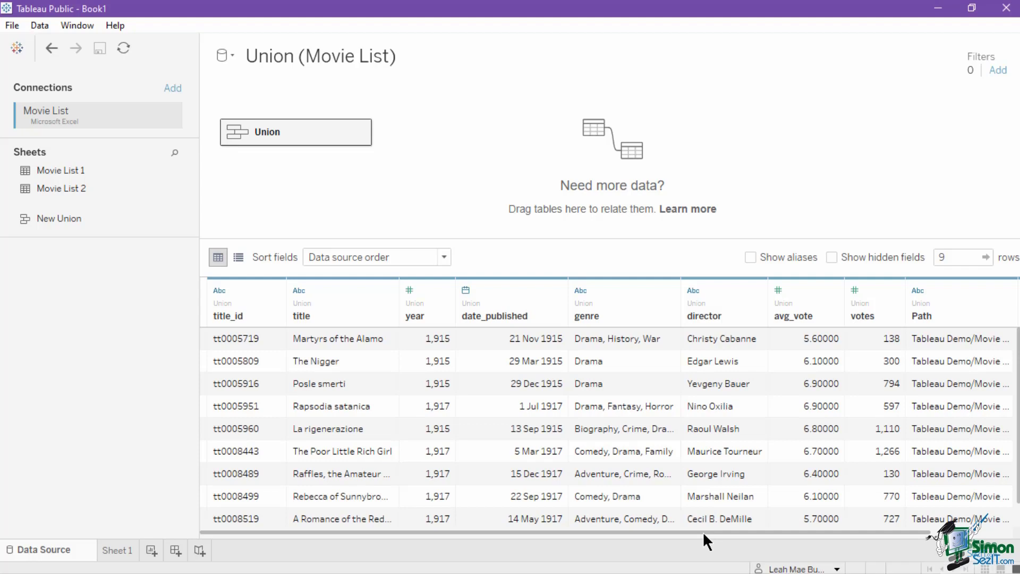
drag(717, 531, 853, 531)
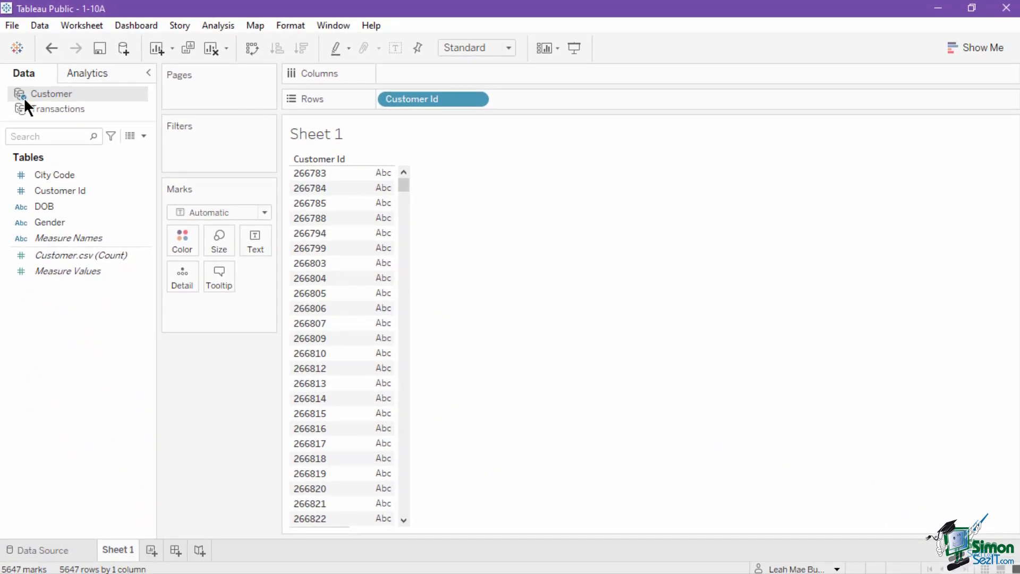
In workbook 1-10A, blend Total Amt from the Transactions source into the view of Customer Id rows.
click(44, 111)
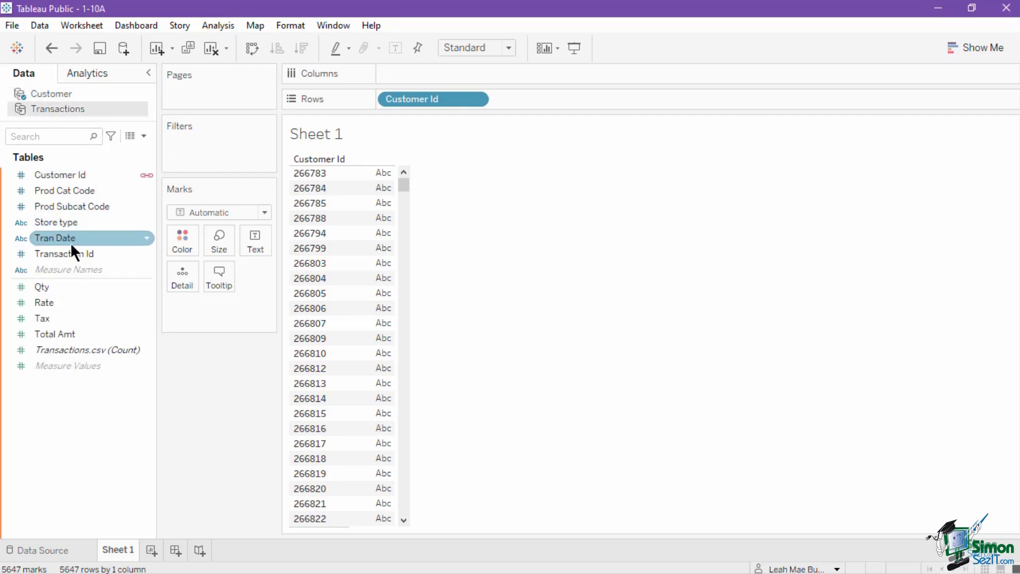
drag(63, 327, 364, 330)
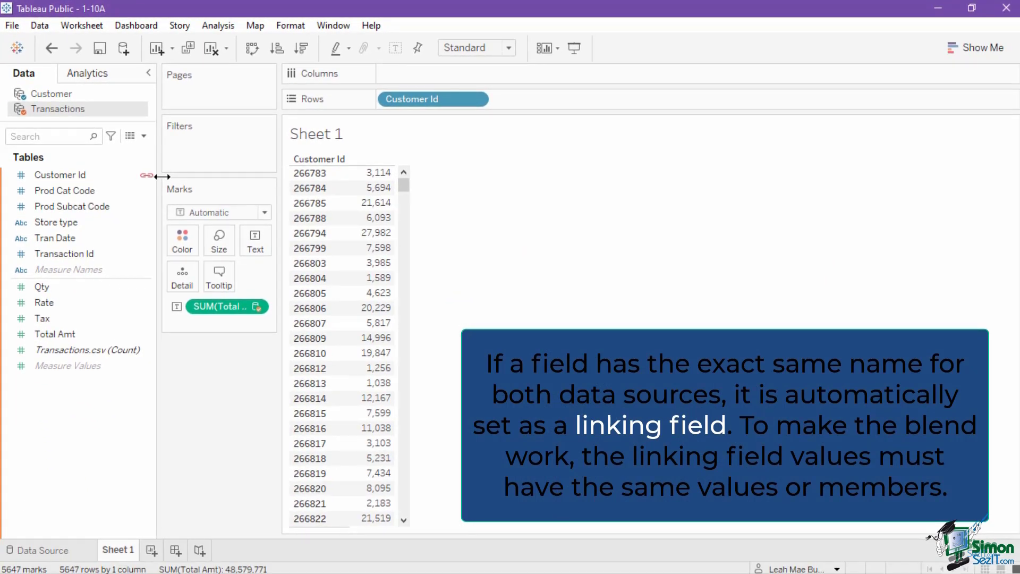
click(69, 92)
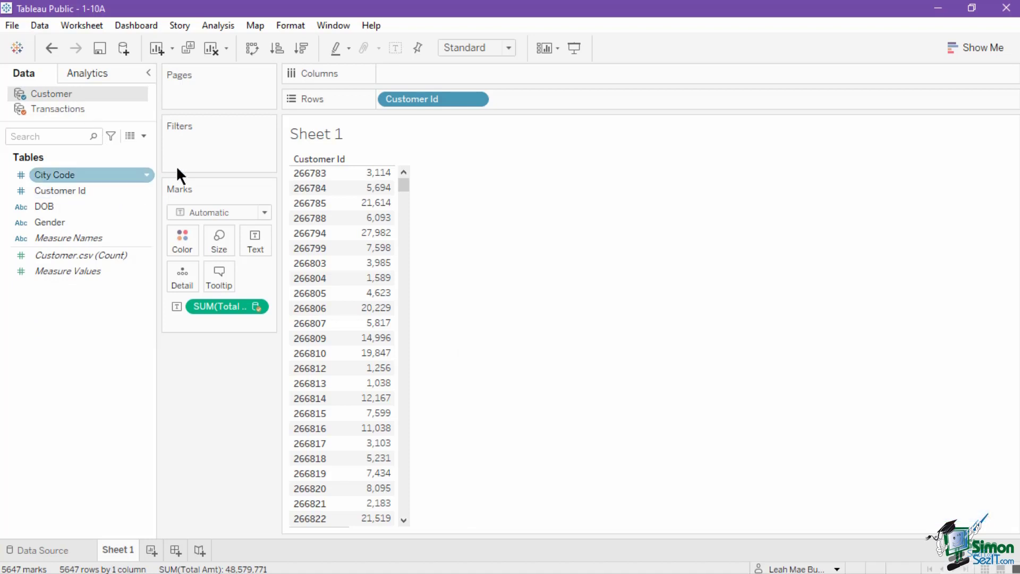
click(142, 113)
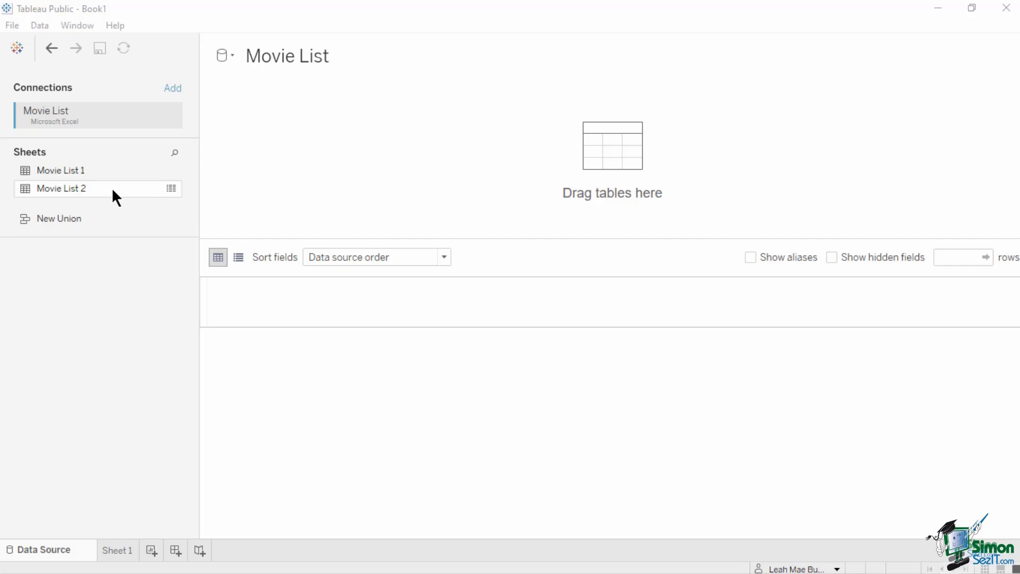
In Book1, create a manual union of Movie List 1 and Movie List 2 and review its Sheet and Table Name columns.
click(82, 223)
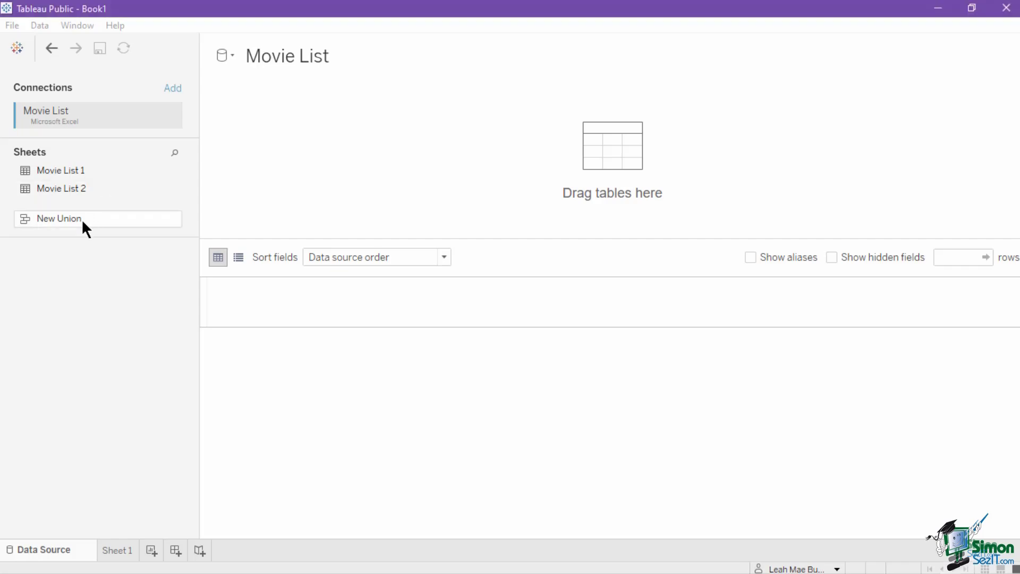
double_click(68, 219)
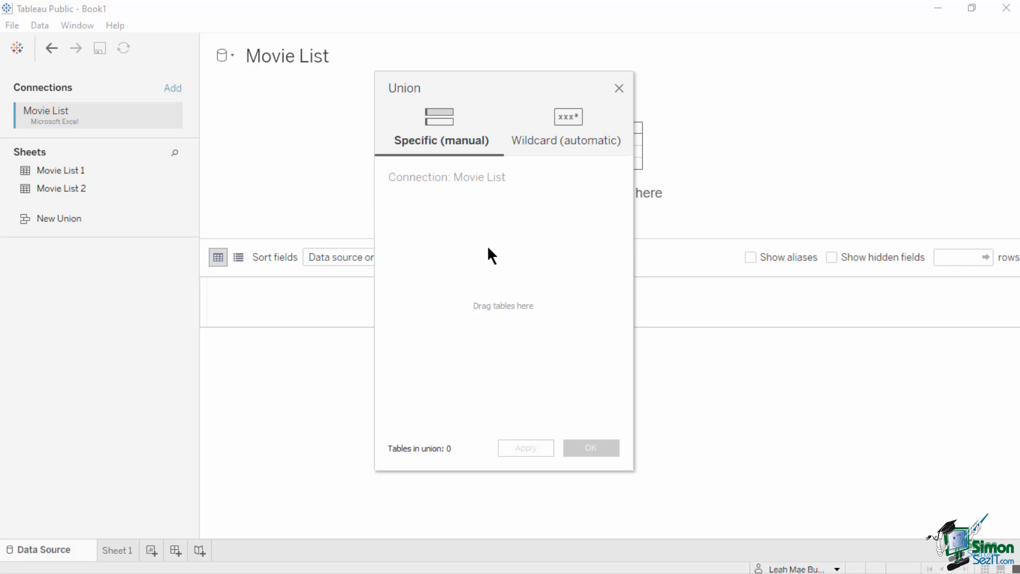
drag(75, 171, 439, 213)
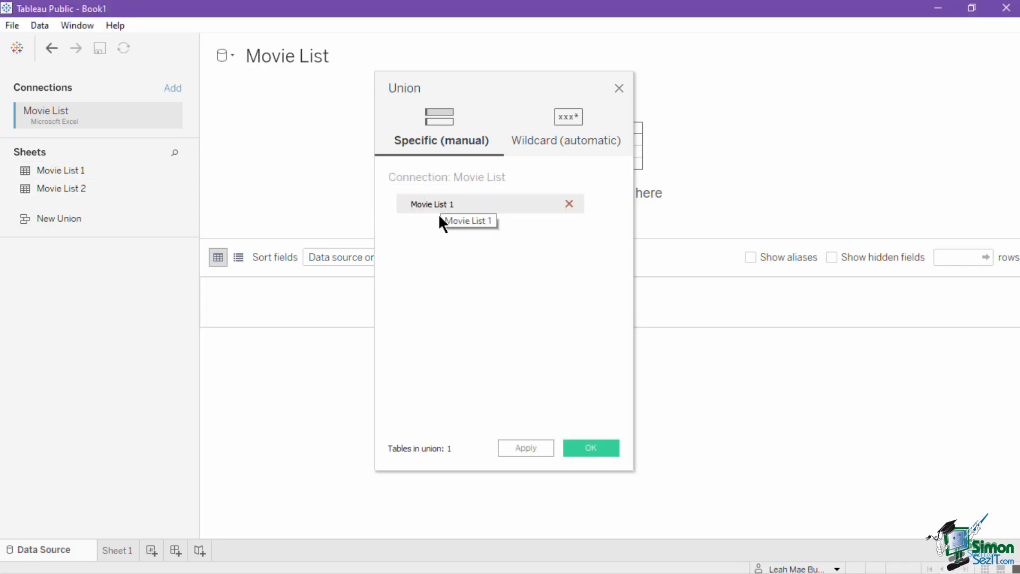
drag(85, 189, 419, 225)
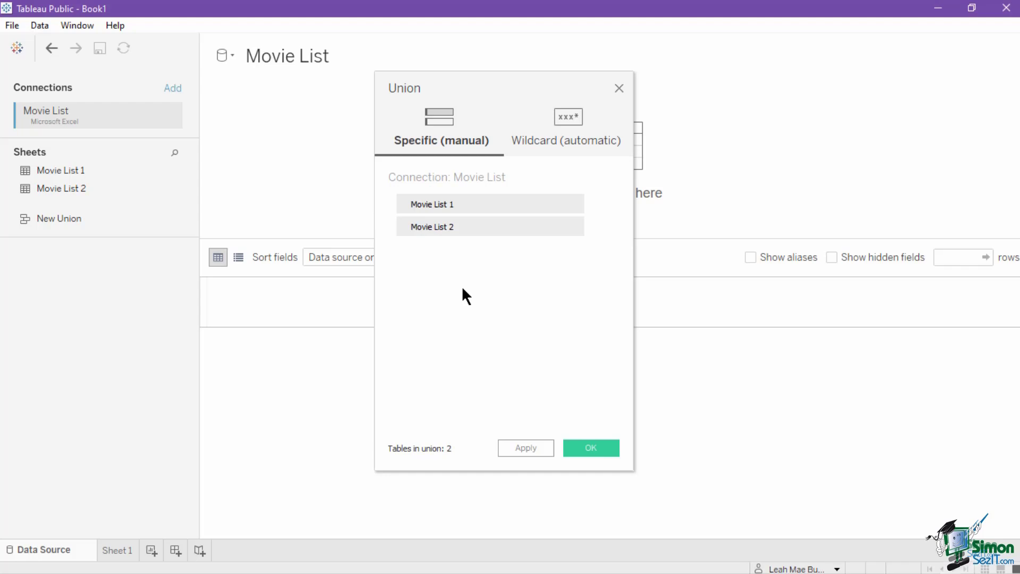
click(567, 449)
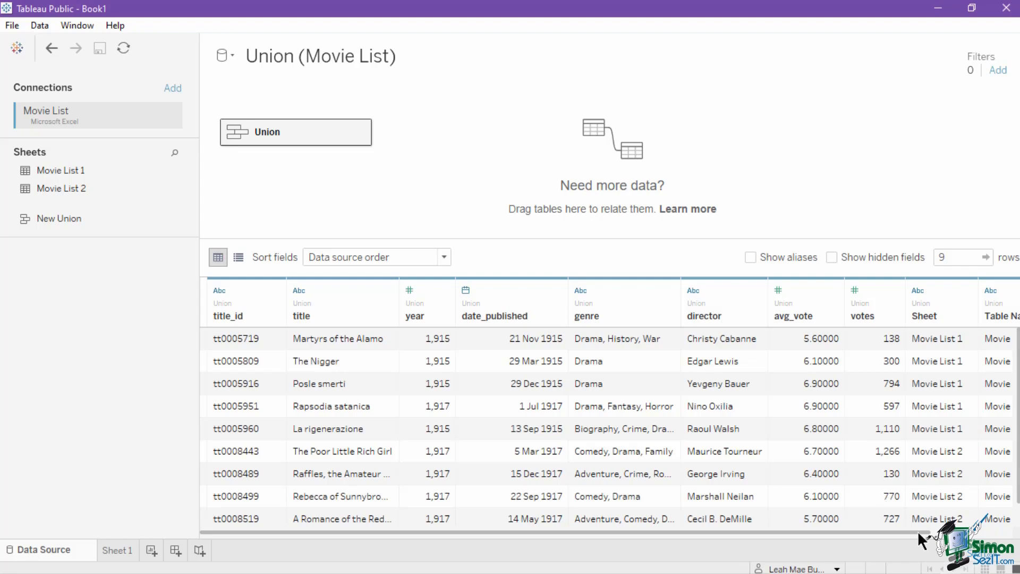
click(946, 532)
drag(947, 317, 891, 318)
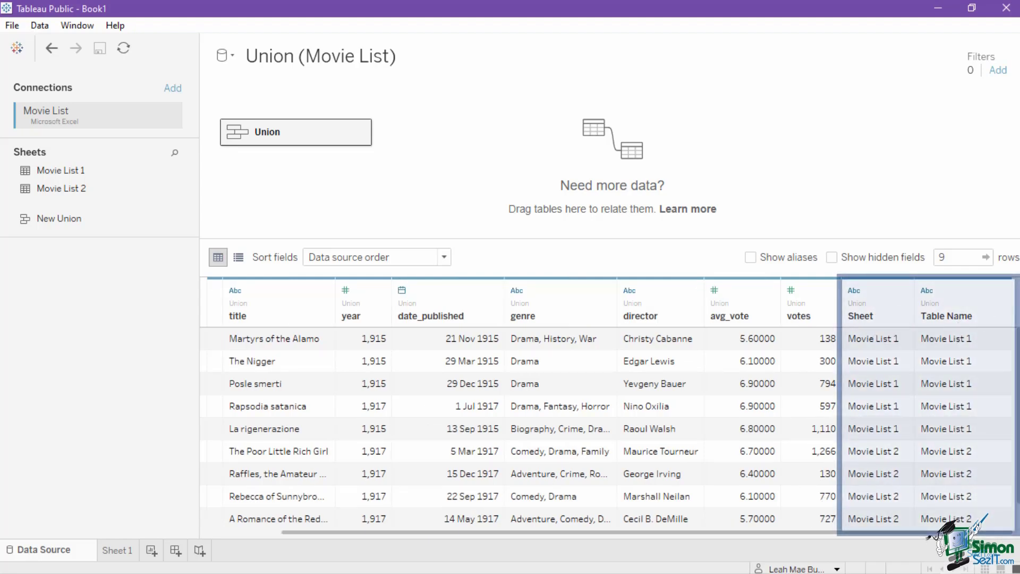
click(1009, 357)
scroll(1009, 357, down, 1)
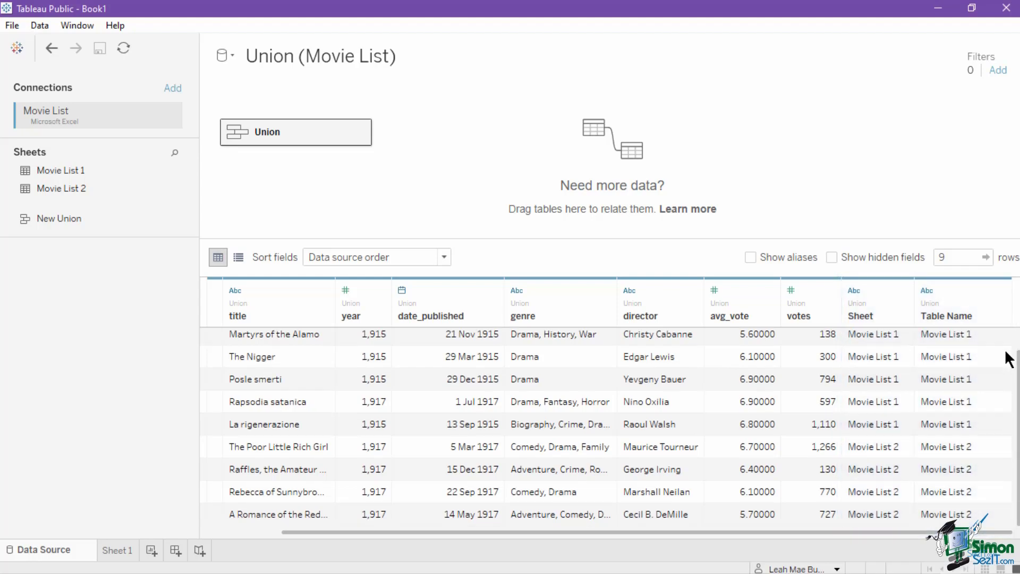
scroll(1009, 357, up, 1)
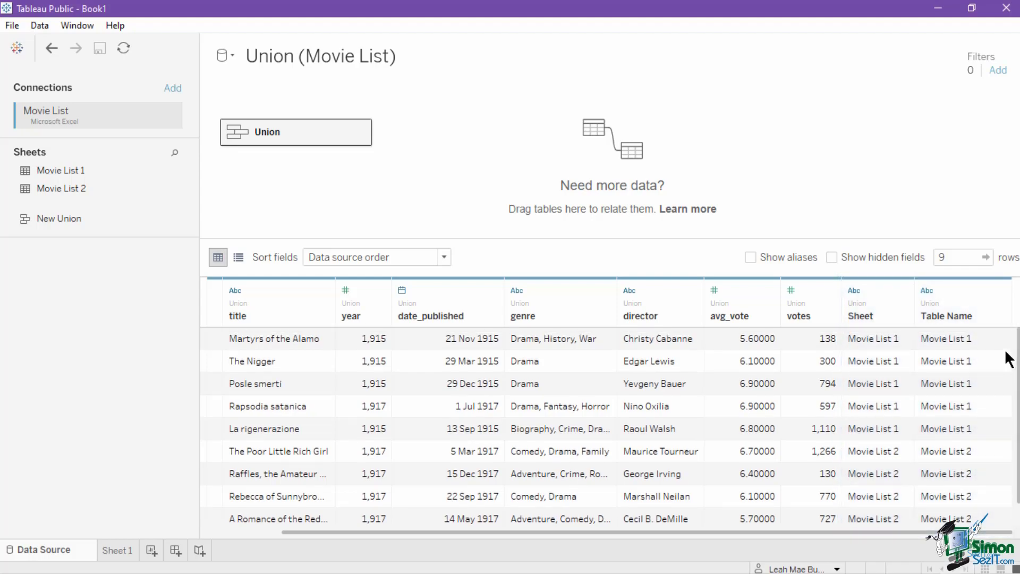